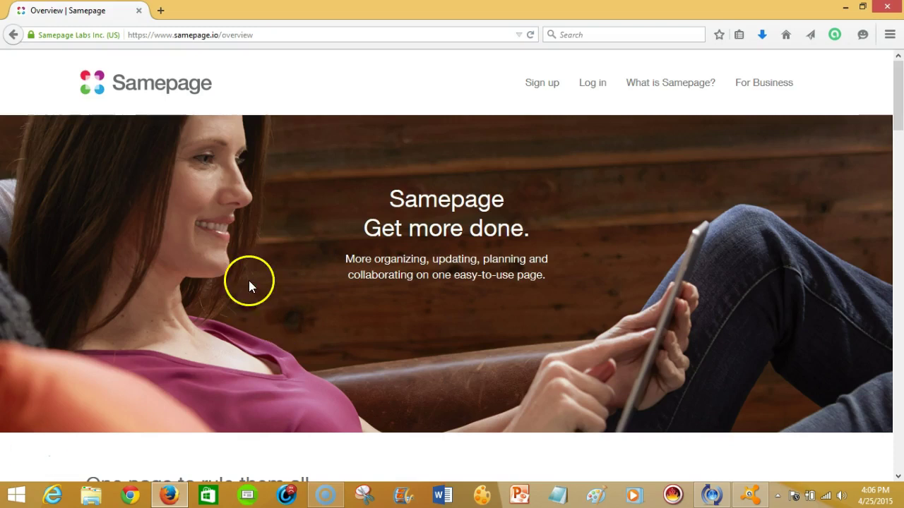
Start Google sign-in and remove the previously remembered Google account from the chooser.
{"action": "left_click", "coordinate": [594, 87]}
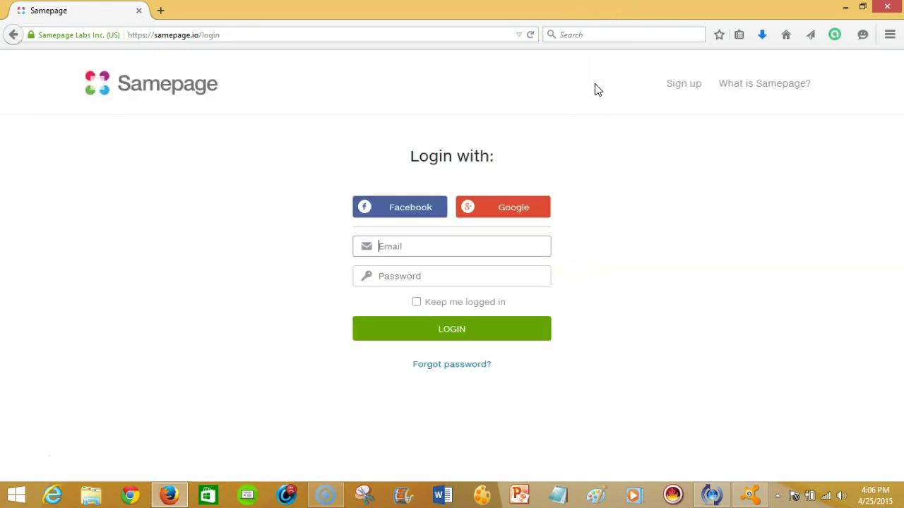
{"action": "left_click", "coordinate": [376, 211]}
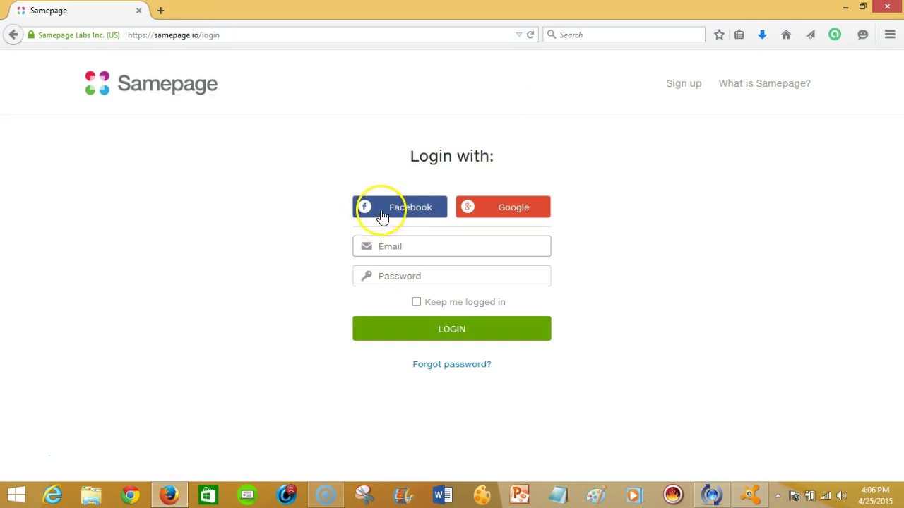
{"action": "left_click", "coordinate": [513, 210]}
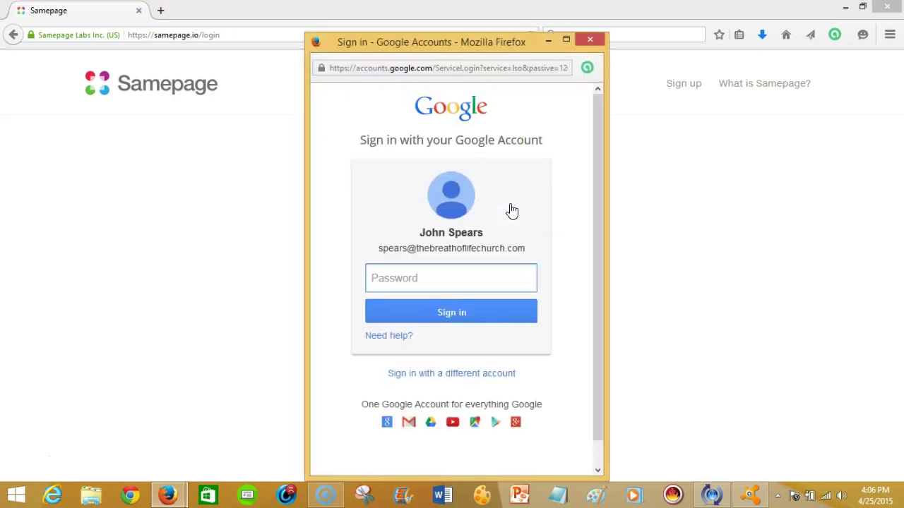
{"action": "left_click", "coordinate": [462, 374]}
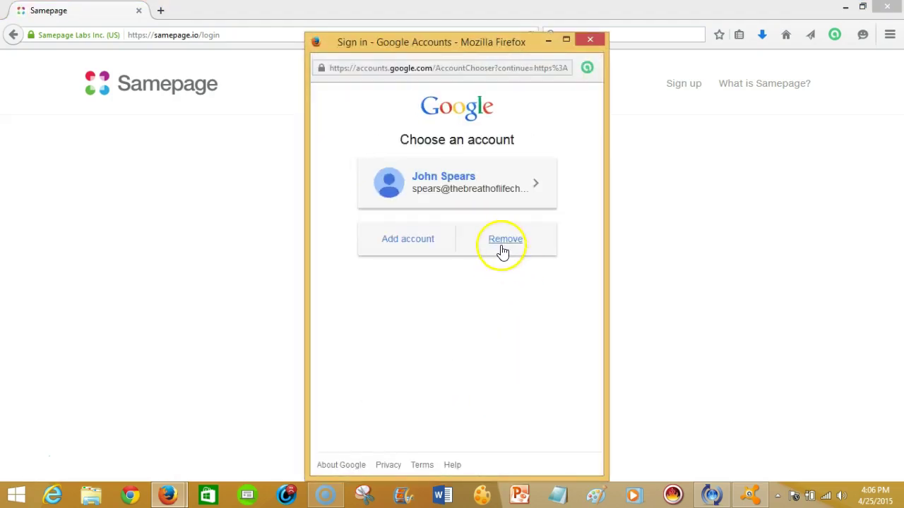
{"action": "left_click", "coordinate": [502, 251]}
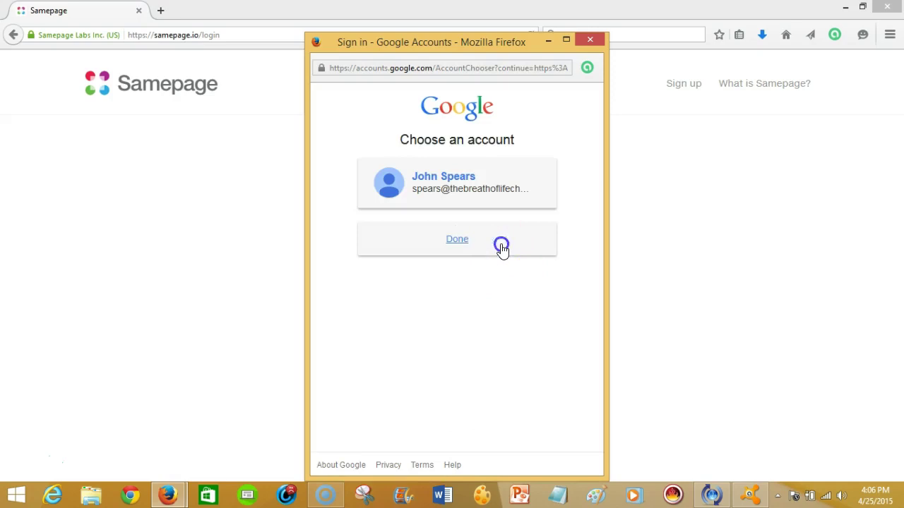
{"action": "left_click", "coordinate": [540, 184]}
{"action": "left_click", "coordinate": [446, 225]}
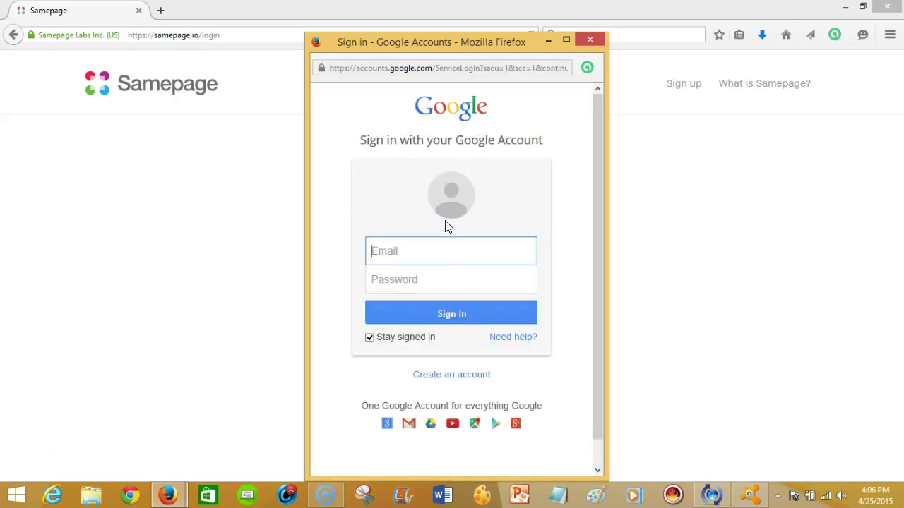
Sign in with the business account's e-mail and password.
{"action": "left_click", "coordinate": [436, 247]}
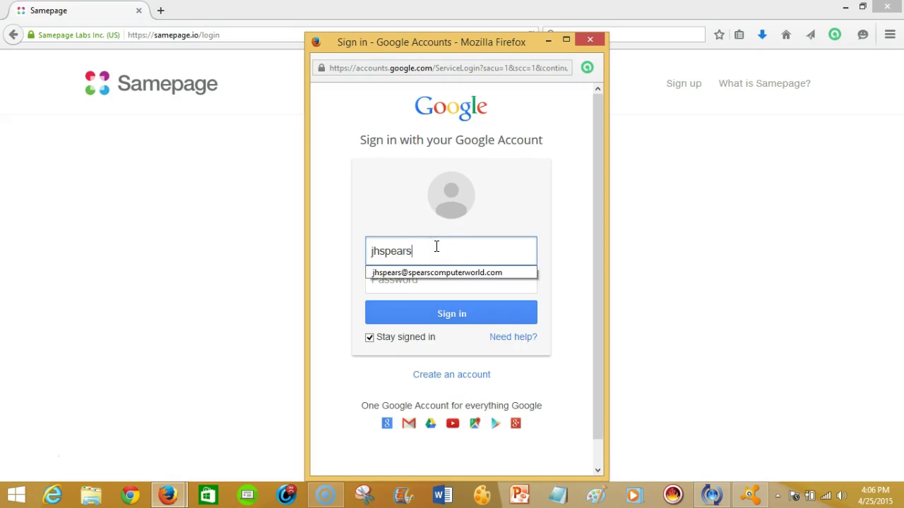
{"action": "left_click", "coordinate": [434, 273]}
{"action": "left_click", "coordinate": [431, 278]}
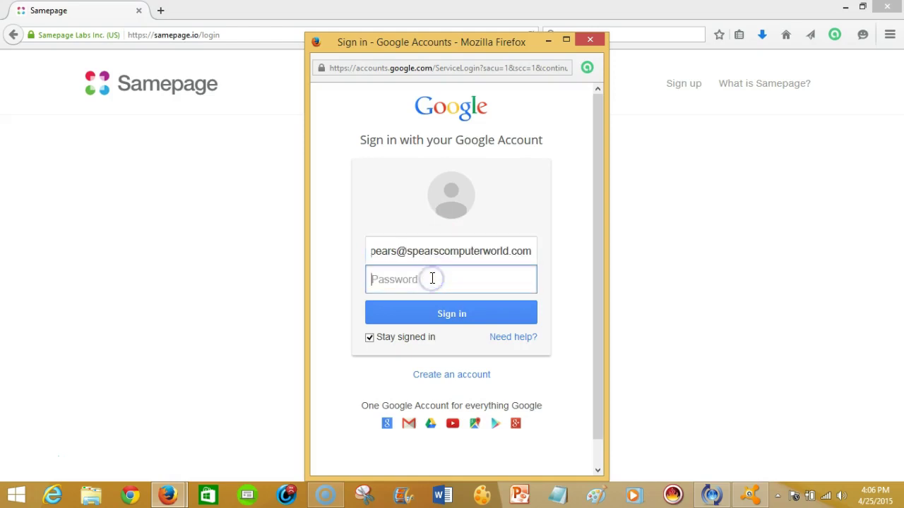
{"action": "type", "text": "*******"}
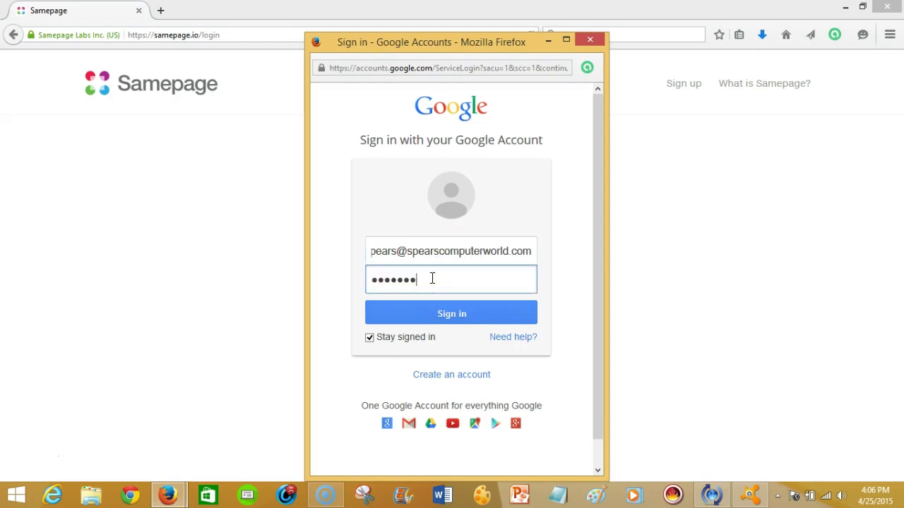
{"action": "type", "text": "****"}
{"action": "key", "text": "Return"}
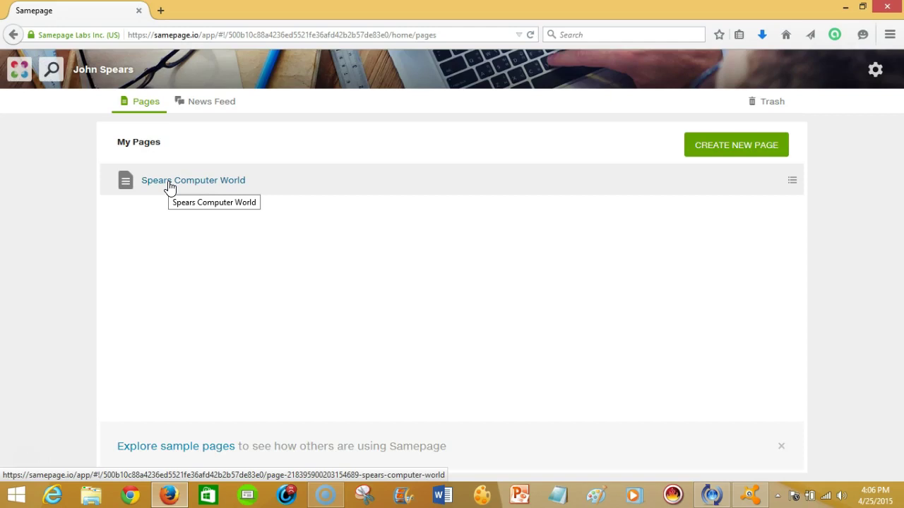
Open the Spears Computer World page and scroll down to the insert toolbar.
{"action": "left_click", "coordinate": [170, 184]}
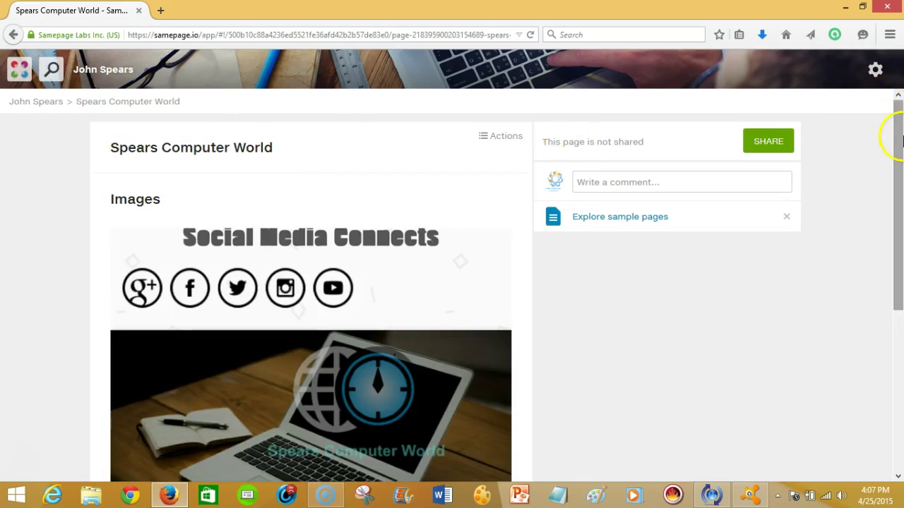
{"action": "left_click_drag", "start_coordinate": [889, 137], "coordinate": [900, 332]}
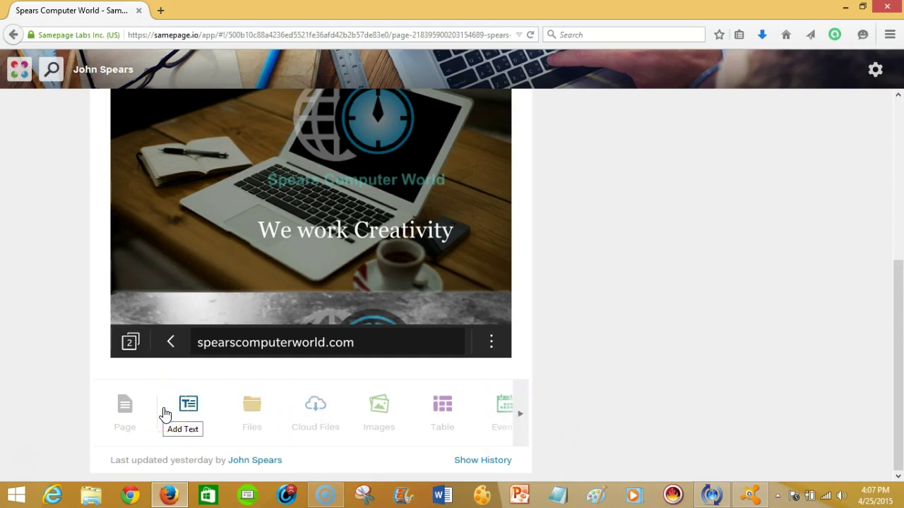
Insert an HTML block with 'Please view our site by going to the following' and a site link.
{"action": "left_click", "coordinate": [519, 416]}
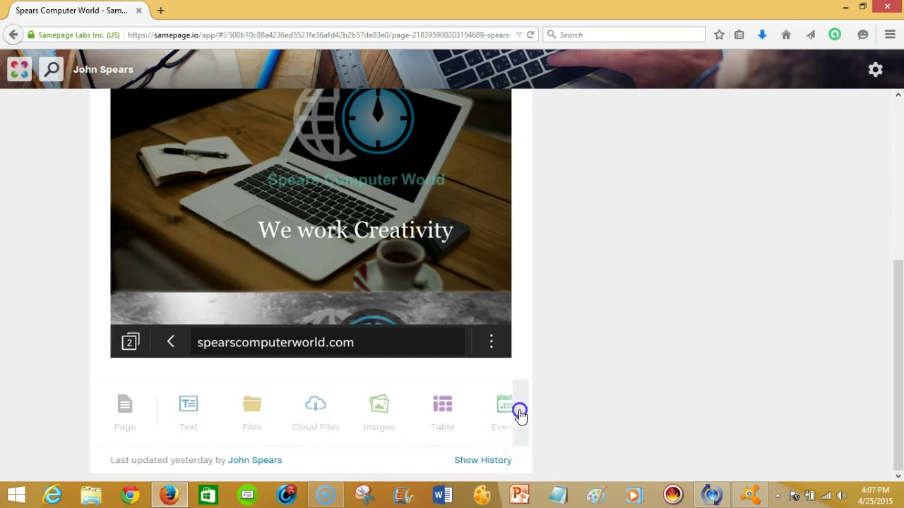
{"action": "left_click", "coordinate": [492, 410]}
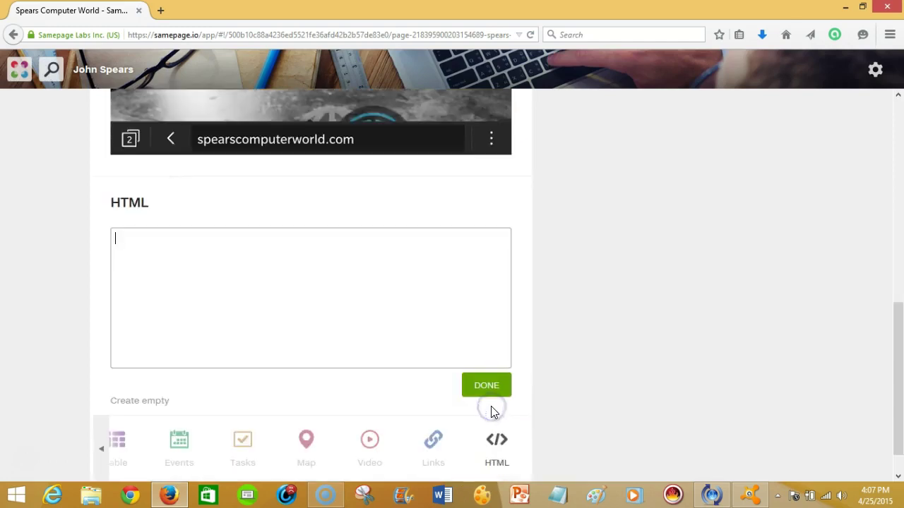
{"action": "left_click", "coordinate": [125, 237]}
{"action": "type", "text": "<br> "}
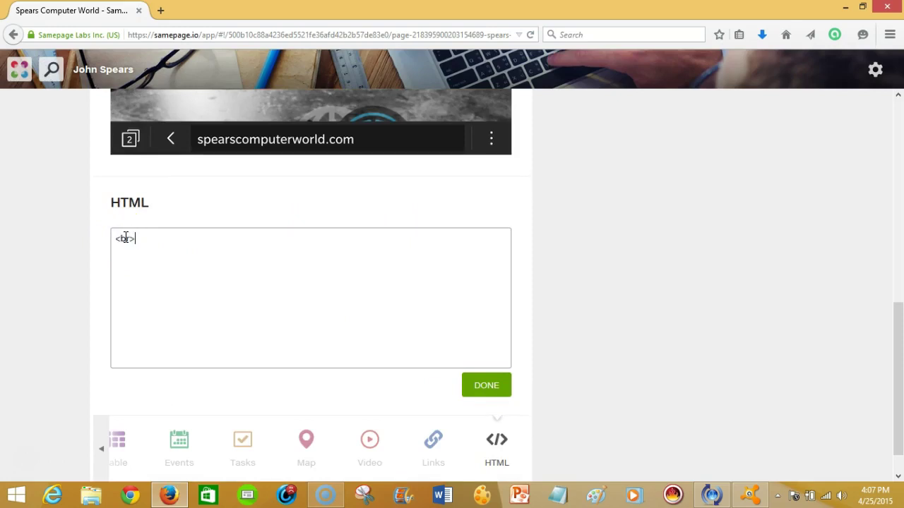
{"action": "type", "text": "<p>Please view our site"}
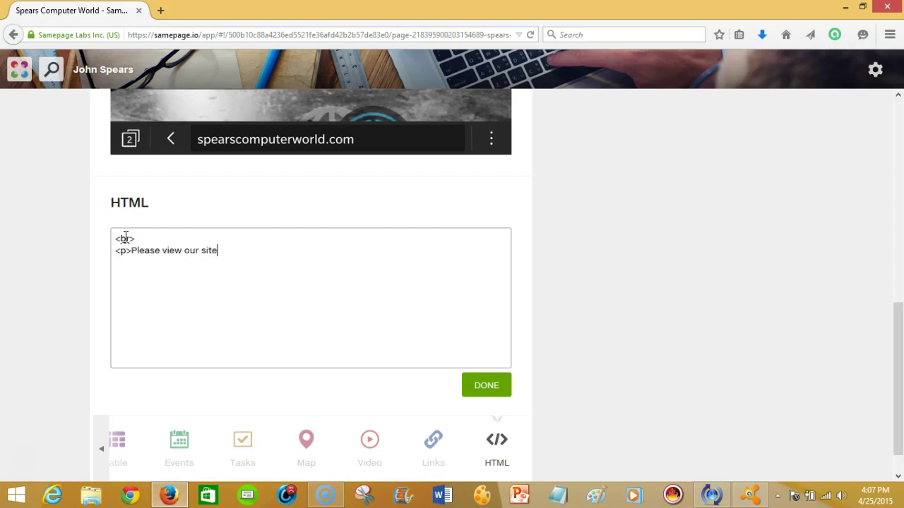
{"action": "type", "text": " by going to the following"}
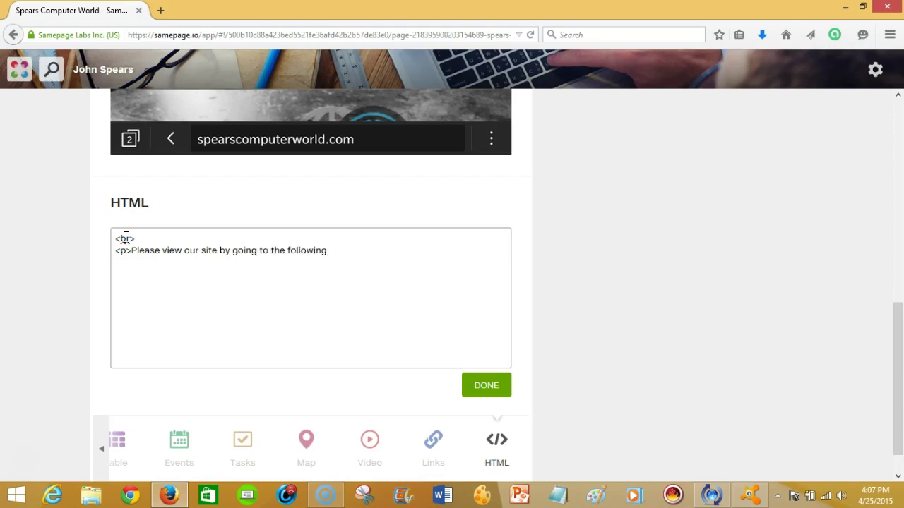
{"action": "type", "text": " <a href=\"www.spearscomputerworld.com>lin"}
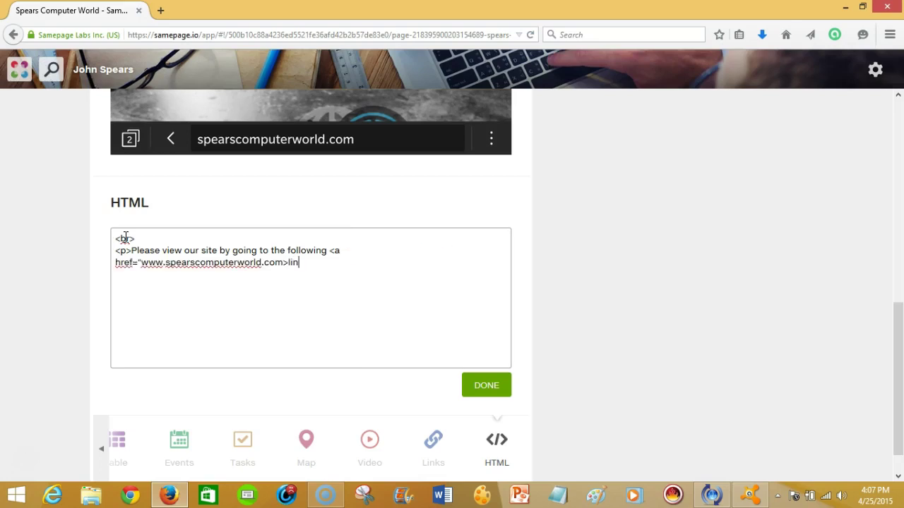
{"action": "type", "text": "</a></p>"}
{"action": "left_click", "coordinate": [495, 385]}
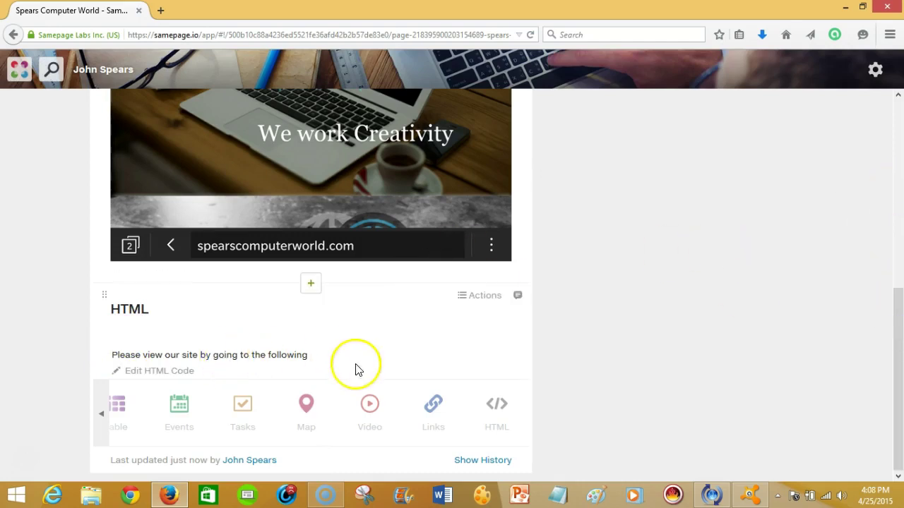
Put the word 'link' inside the anchor tag, save the HTML, and add a Video block.
{"action": "double_click", "coordinate": [329, 356]}
{"action": "left_click", "coordinate": [127, 368]}
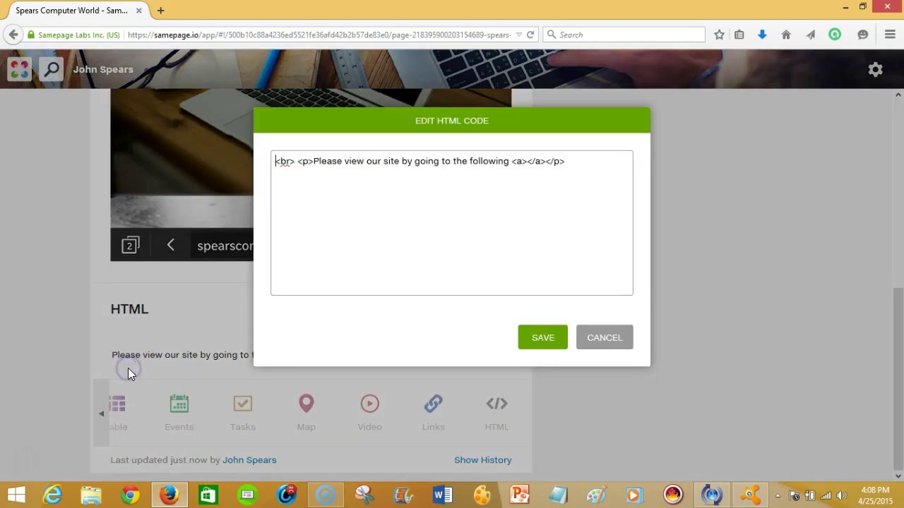
{"action": "left_click", "coordinate": [528, 161]}
{"action": "type", "text": "ink"}
{"action": "left_click", "coordinate": [563, 333]}
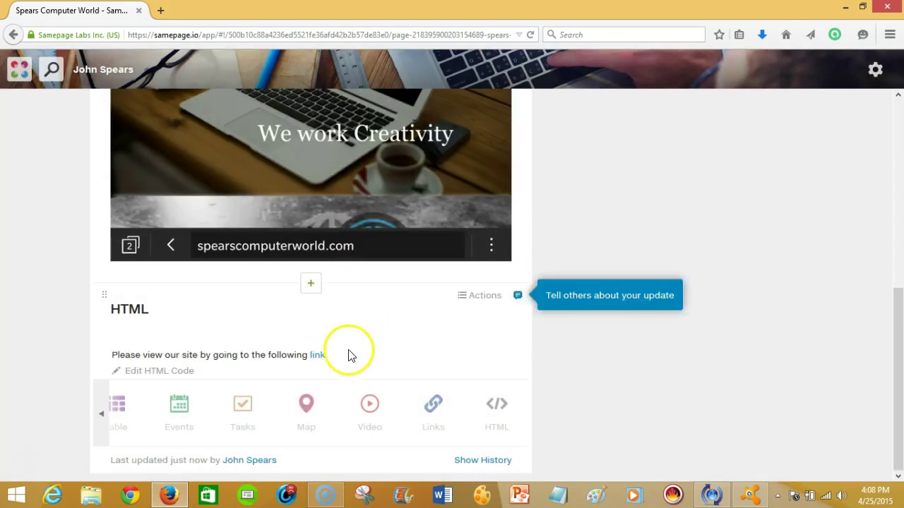
{"action": "left_click", "coordinate": [317, 355]}
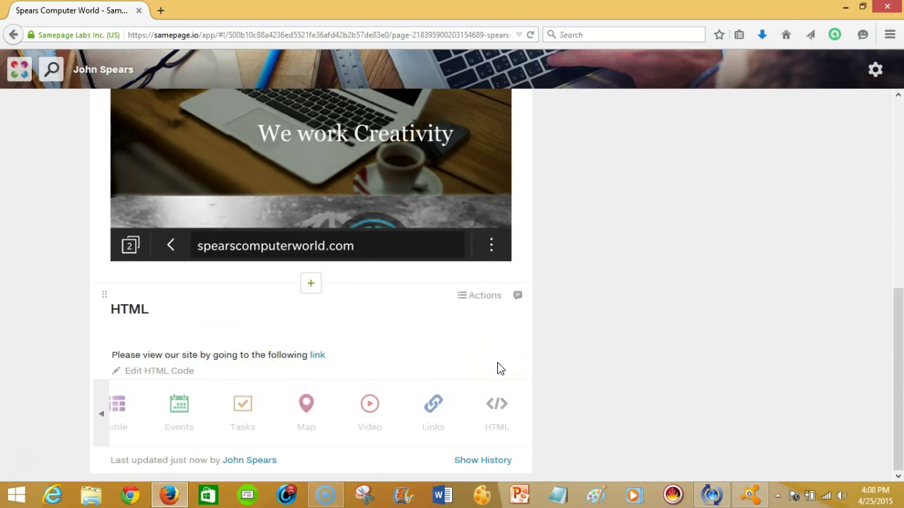
{"action": "left_click", "coordinate": [383, 417]}
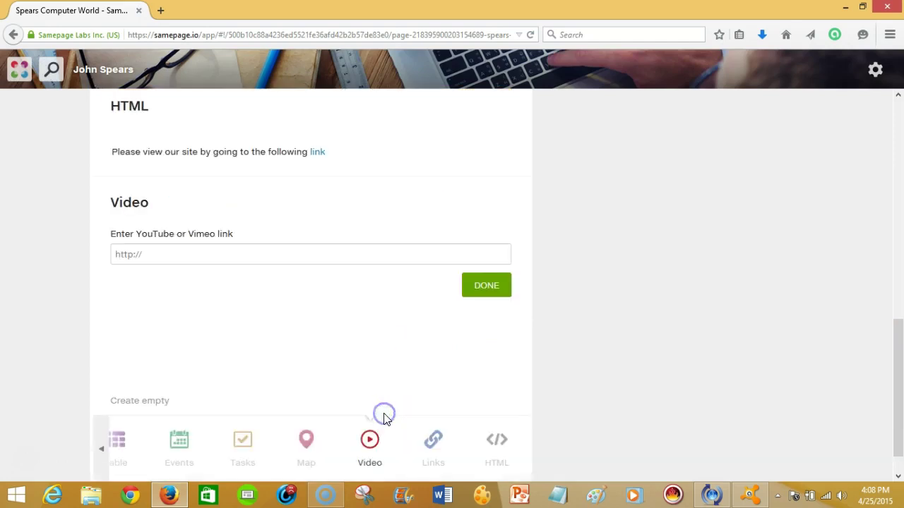
Open YouTube in a new tab and search for 'Spears Computer World'.
{"action": "left_click", "coordinate": [161, 12]}
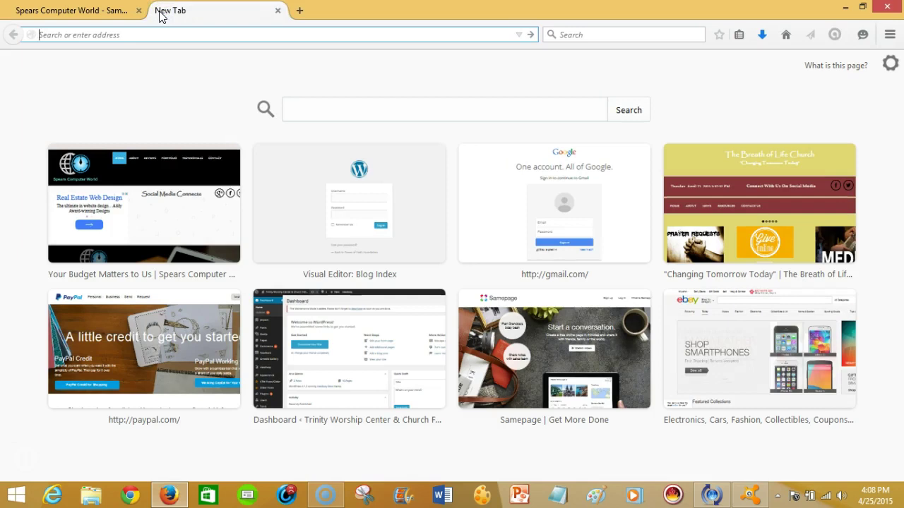
{"action": "type", "text": "youtube.com/"}
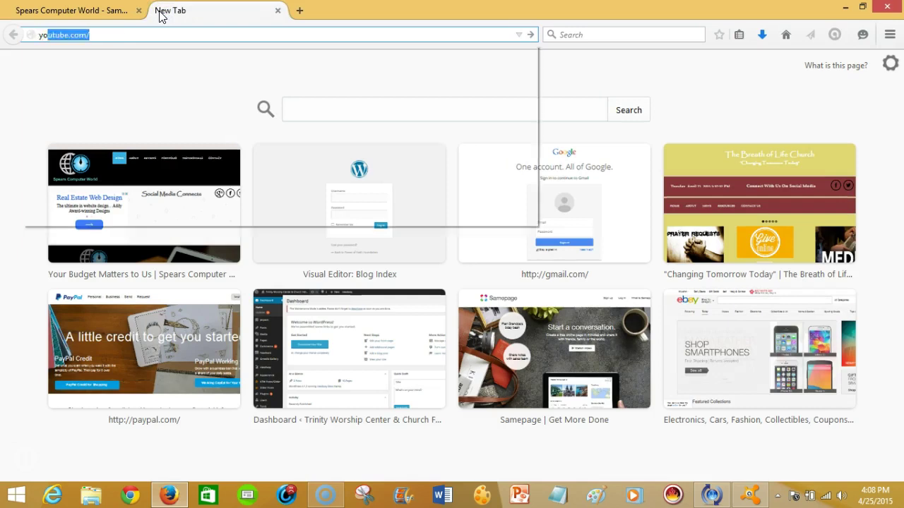
{"action": "key", "text": "Return"}
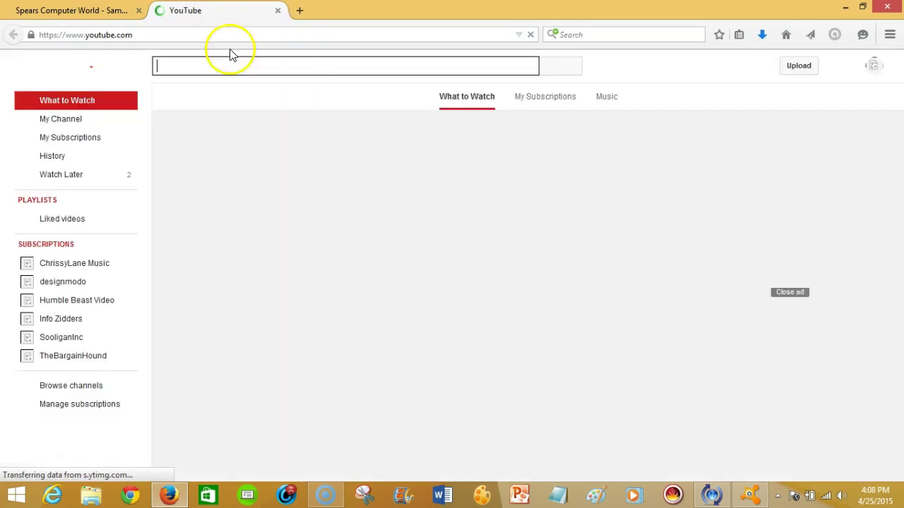
{"action": "type", "text": "Spears "}
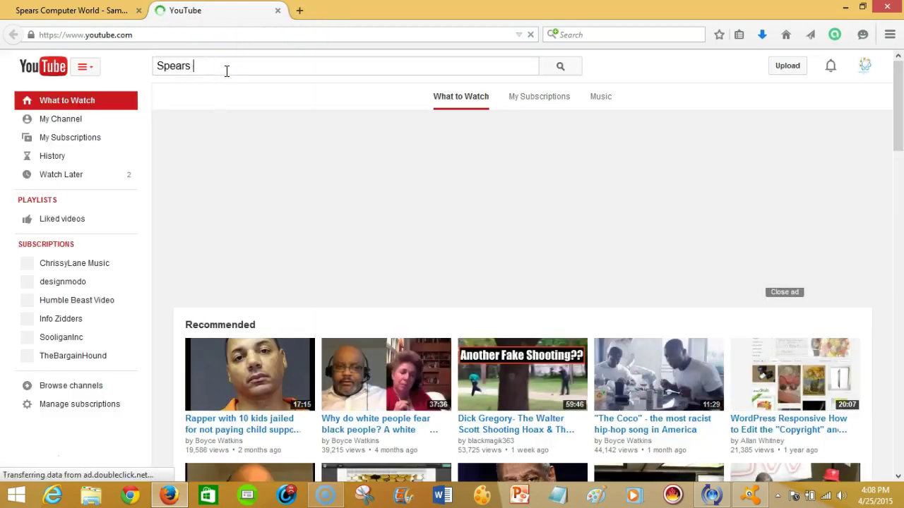
{"action": "type", "text": "Computer WO"}
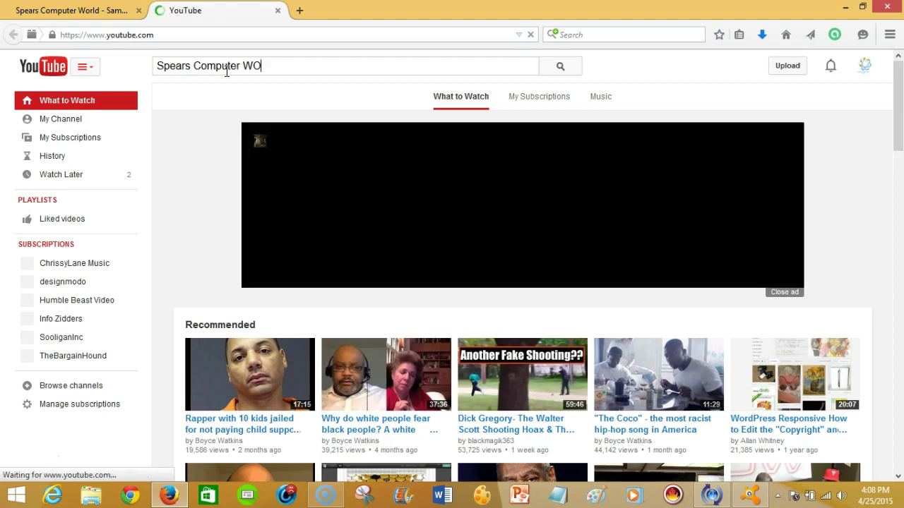
{"action": "key", "text": "BackSpace"}
{"action": "type", "text": "or"}
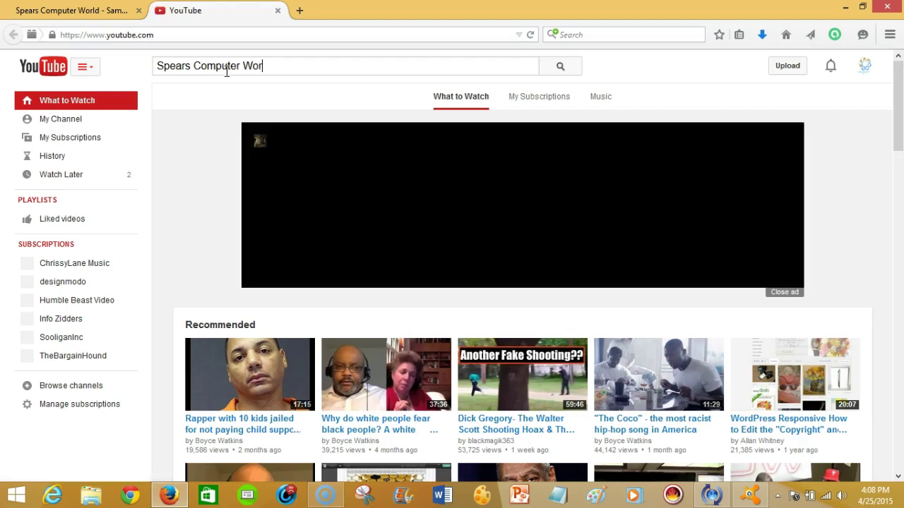
{"action": "type", "text": "ld"}
{"action": "key", "text": "Return"}
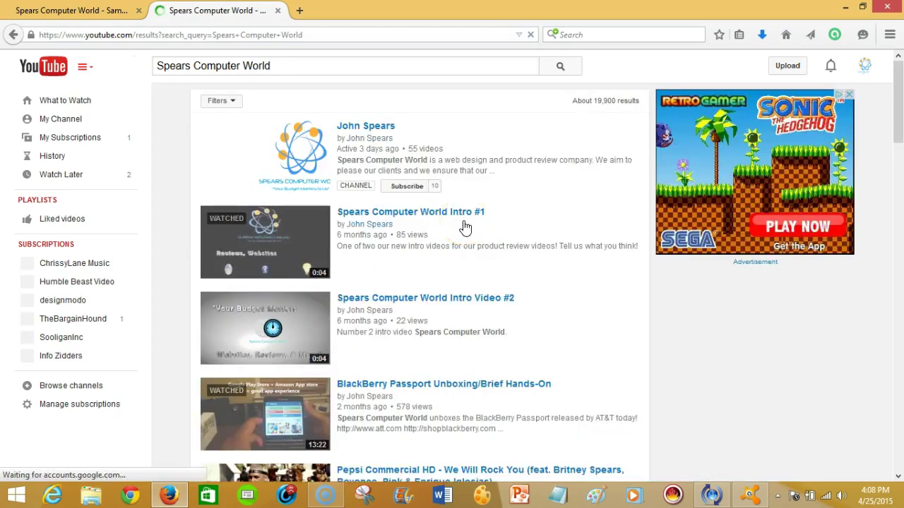
Copy the BlackBerry Passport Unboxing video's address and return to the Samepage tab.
{"action": "left_click", "coordinate": [382, 389]}
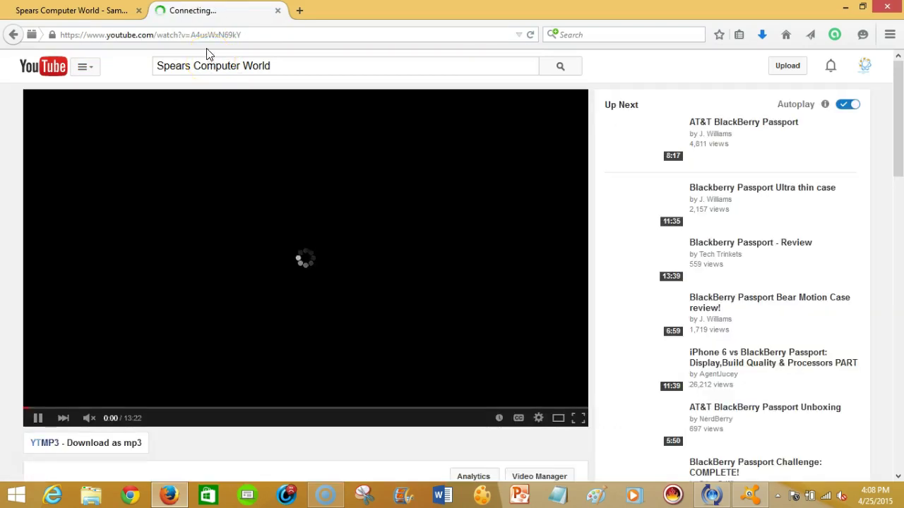
{"action": "left_click", "coordinate": [202, 35]}
{"action": "right_click", "coordinate": [202, 36]}
{"action": "left_click", "coordinate": [226, 82]}
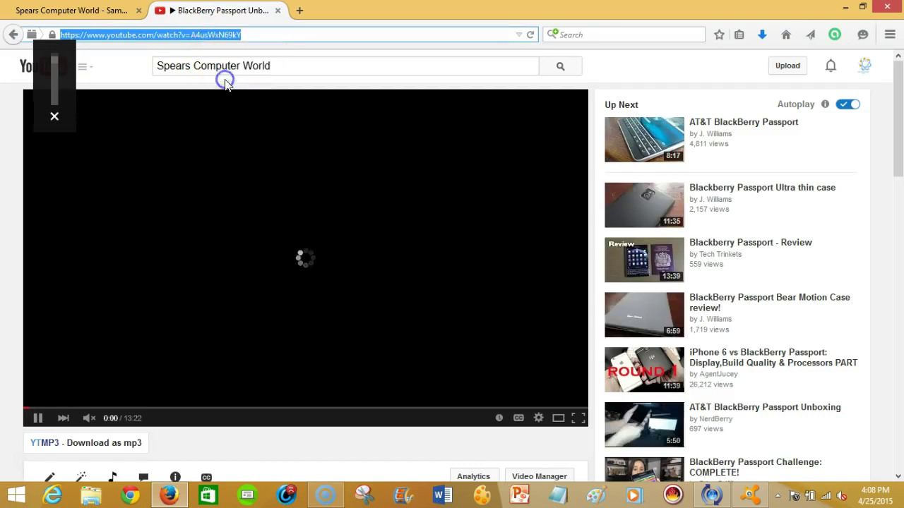
{"action": "left_click", "coordinate": [71, 10]}
Paste the BlackBerry Passport video URL into the Video block to embed it.
{"action": "left_click", "coordinate": [190, 263]}
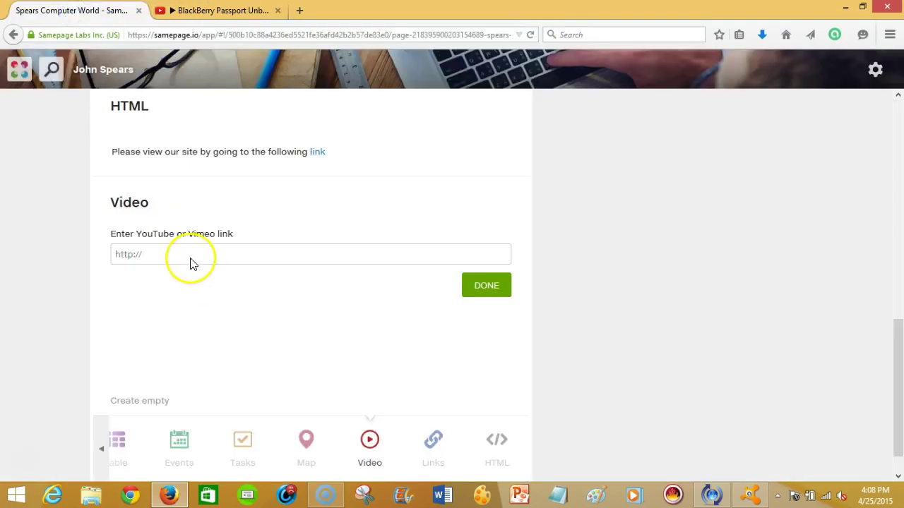
{"action": "key", "text": "ctrl+v"}
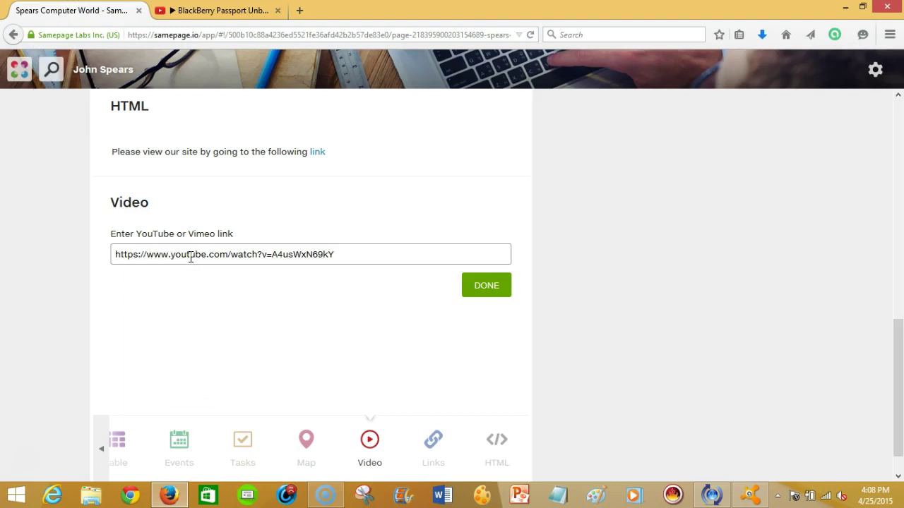
{"action": "left_click", "coordinate": [486, 288]}
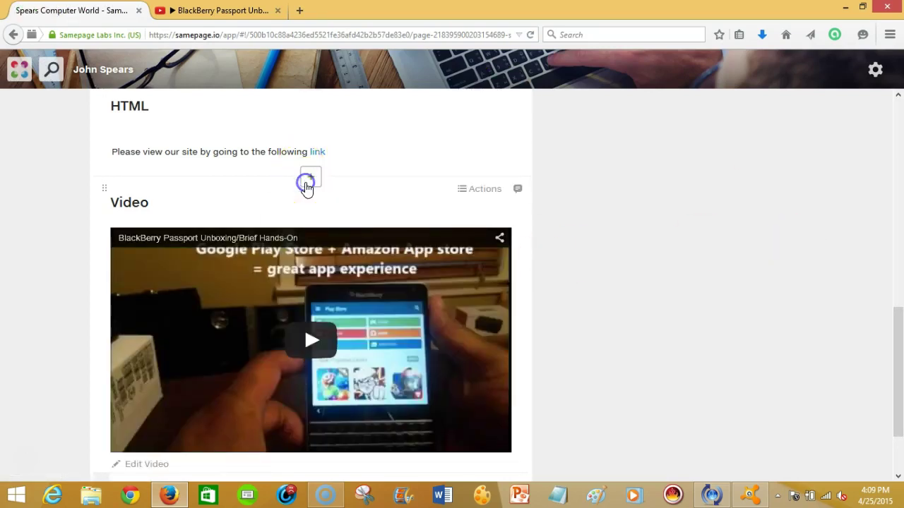
{"action": "left_click", "coordinate": [310, 178]}
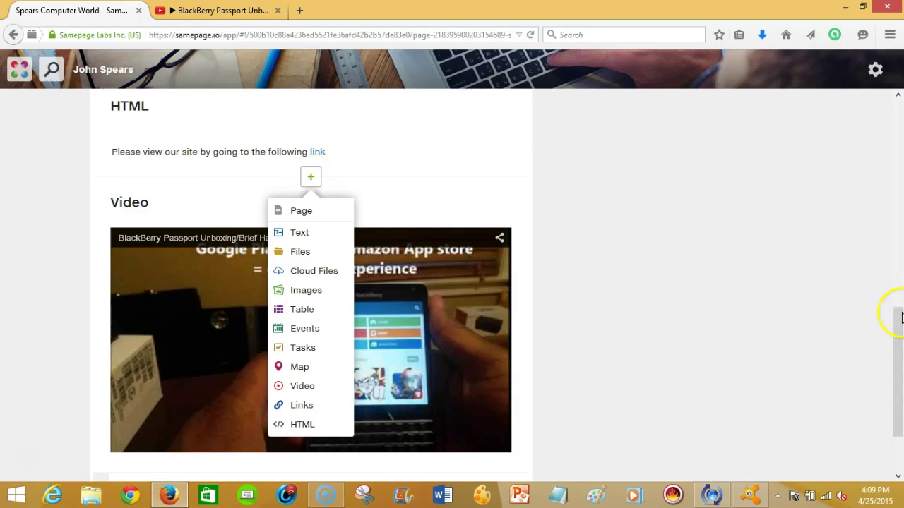
Add a Table block below the video, switch it to Files, and cancel the upload.
{"action": "left_click_drag", "start_coordinate": [898, 313], "coordinate": [900, 371]}
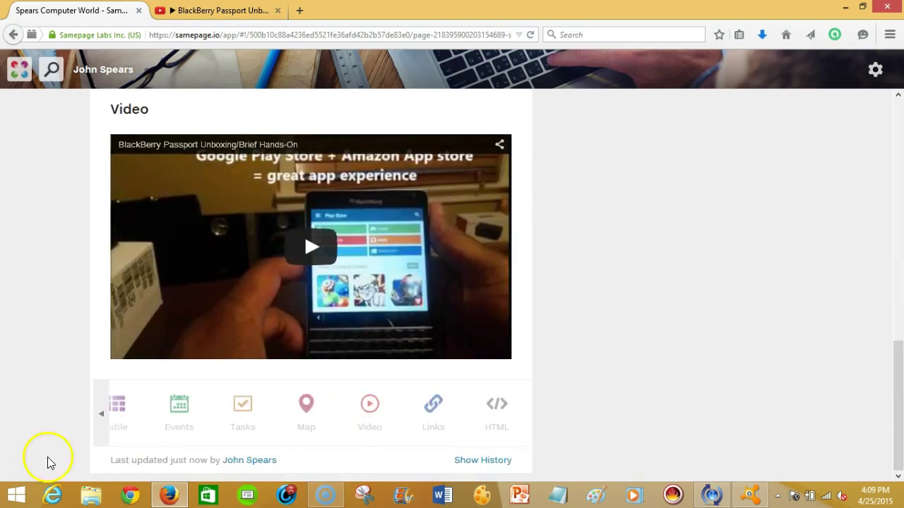
{"action": "left_click", "coordinate": [117, 408]}
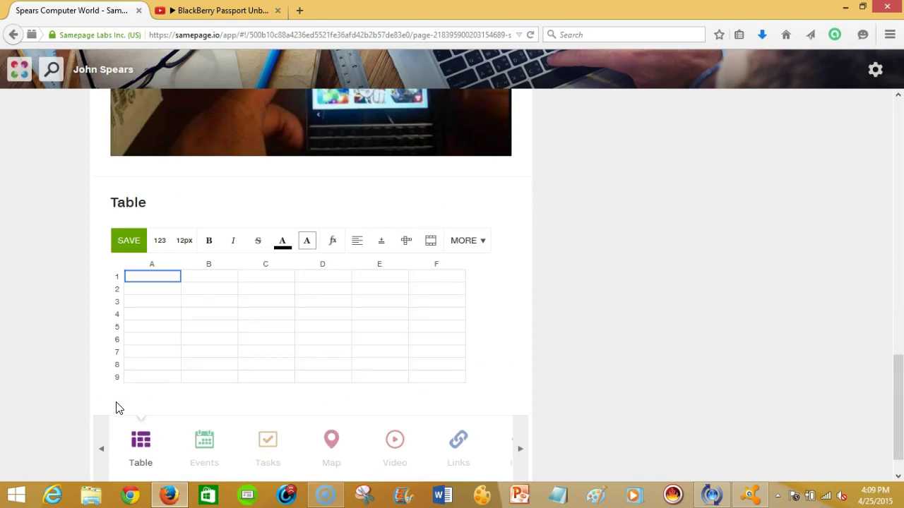
{"action": "left_click", "coordinate": [106, 456]}
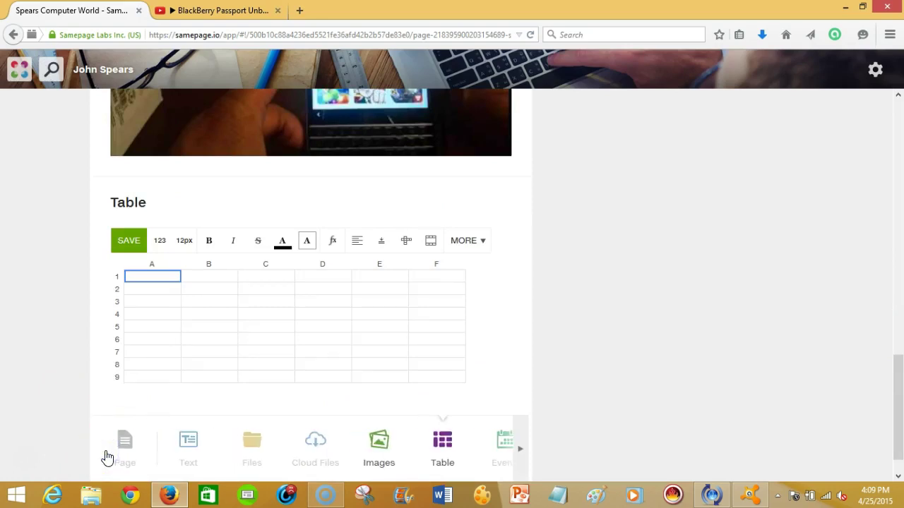
{"action": "left_click", "coordinate": [254, 439]}
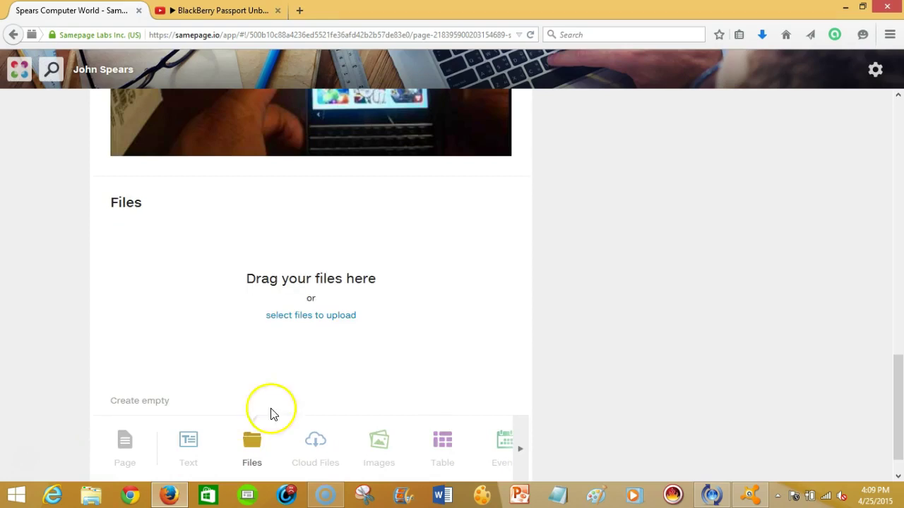
{"action": "left_click", "coordinate": [322, 318]}
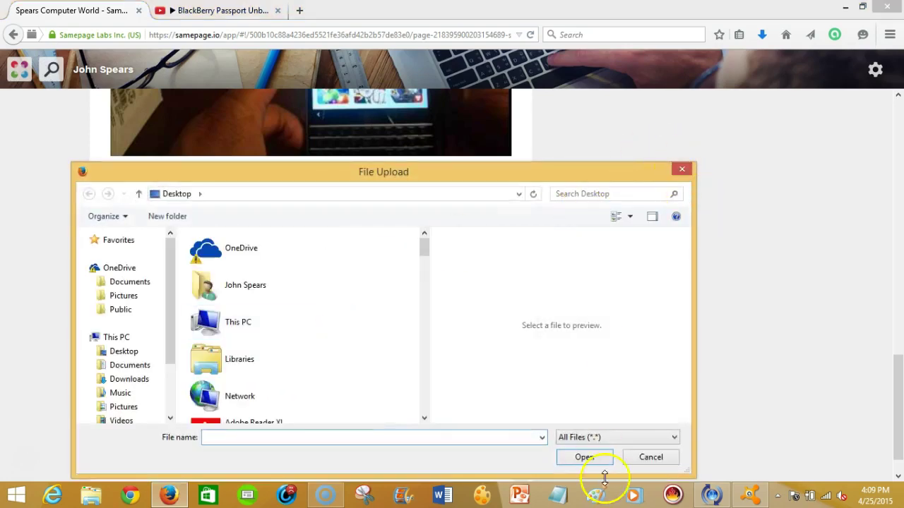
{"action": "left_click", "coordinate": [631, 459]}
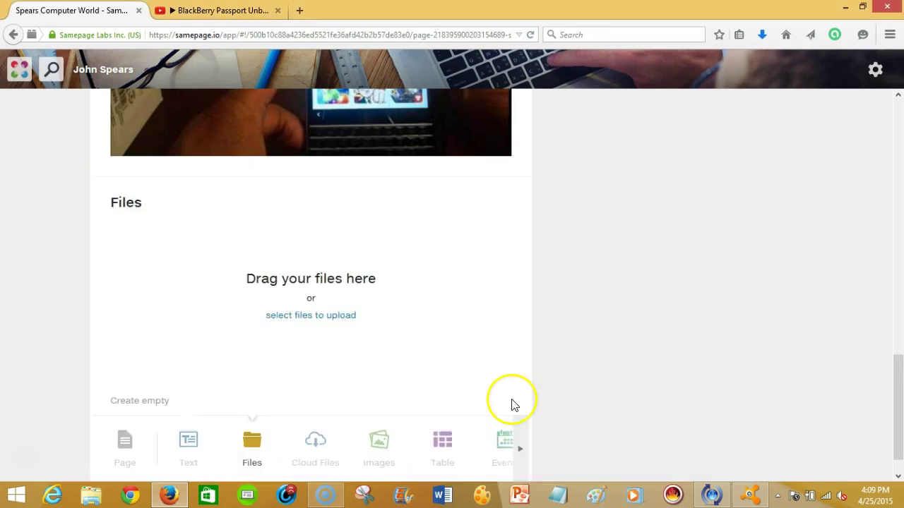
Try Cloud Files and Images, then turn the new block into an Events calendar.
{"action": "left_click", "coordinate": [319, 445]}
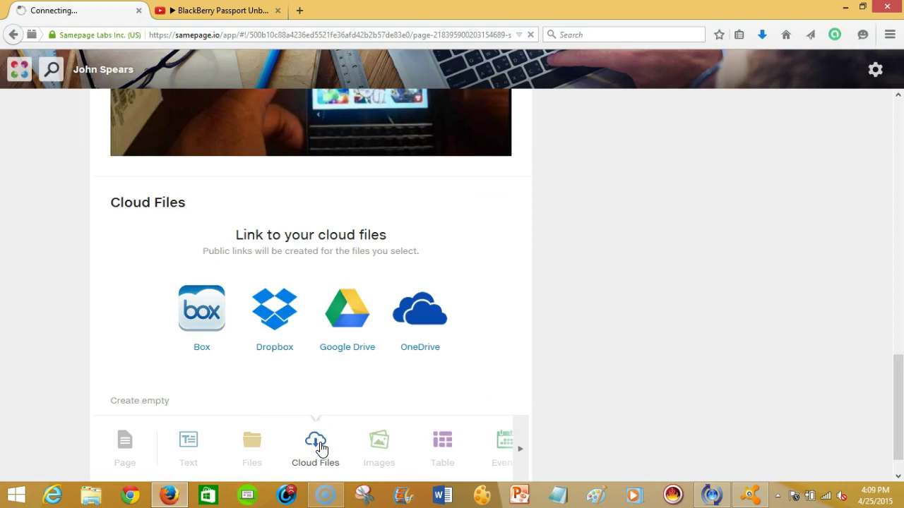
{"action": "left_click", "coordinate": [197, 305]}
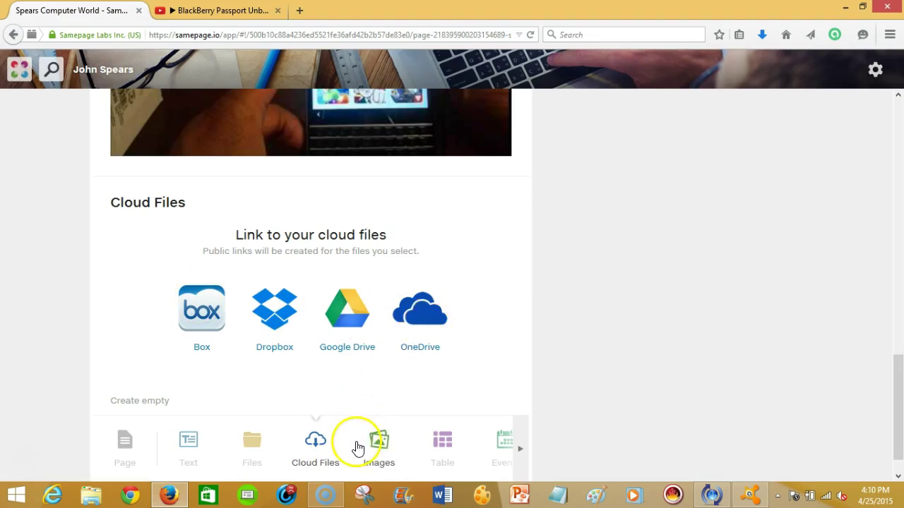
{"action": "left_click", "coordinate": [379, 444]}
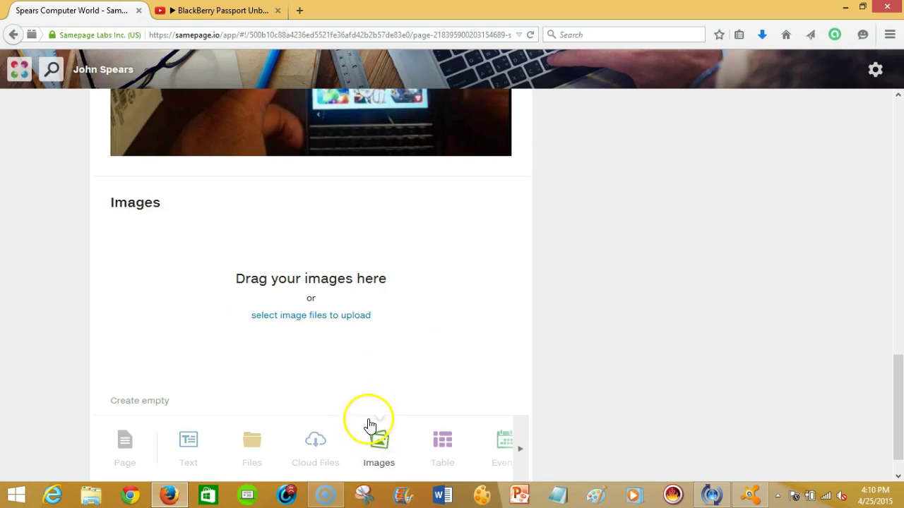
{"action": "left_click", "coordinate": [525, 447]}
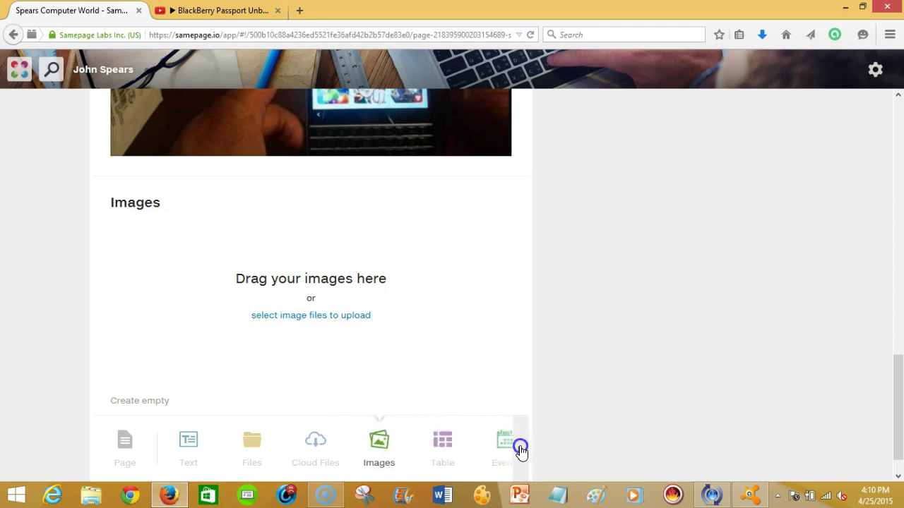
{"action": "left_click", "coordinate": [173, 455]}
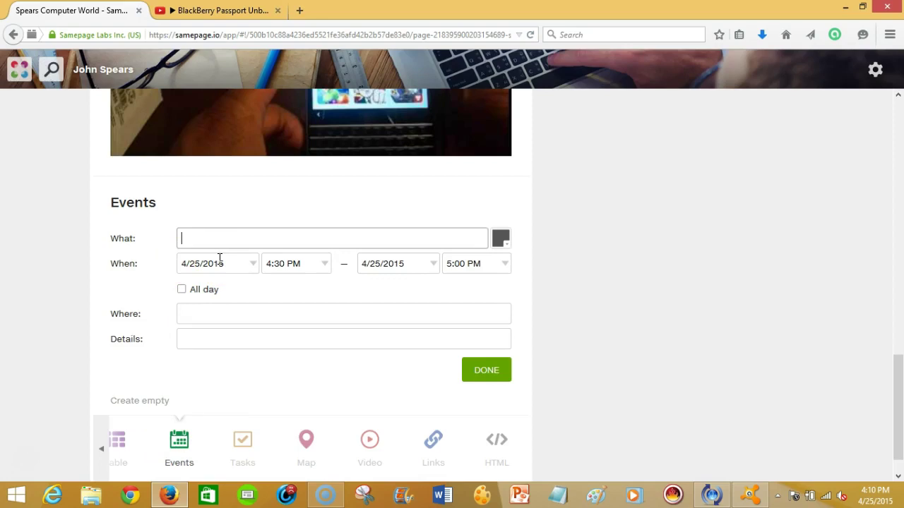
Enter event 'Webinar', location 'Online', and details 'This webinar is about samepage'.
{"action": "type", "text": "Webinar"}
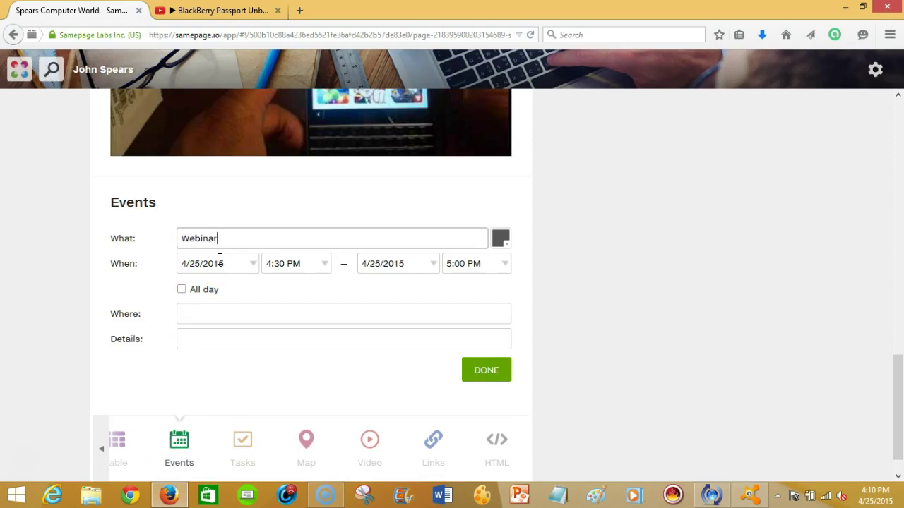
{"action": "left_click", "coordinate": [216, 309]}
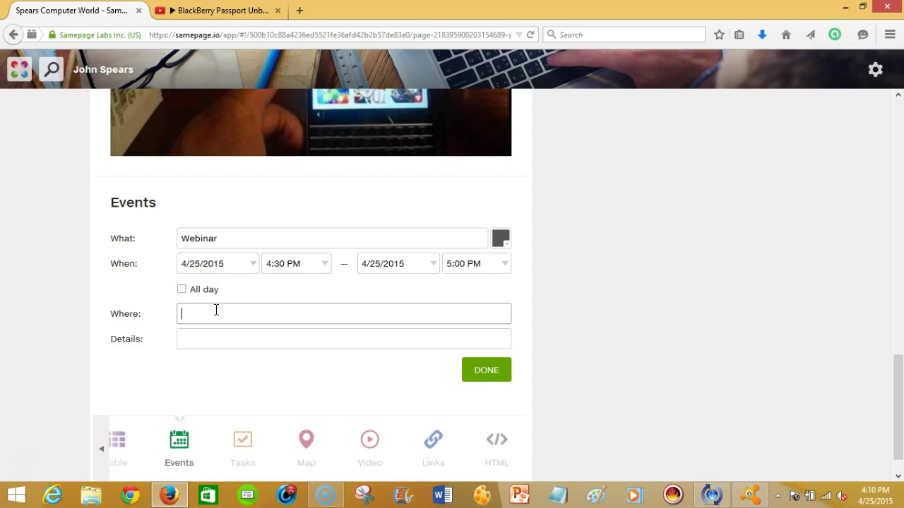
{"action": "type", "text": "Online"}
{"action": "key", "text": "Tab"}
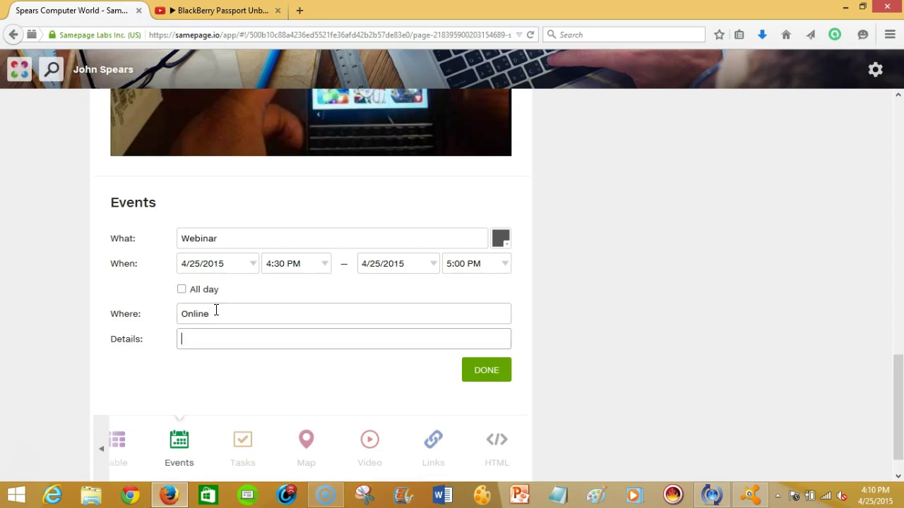
{"action": "type", "text": "This s"}
{"action": "key", "text": "BackSpace"}
{"action": "type", "text": "webinar is "}
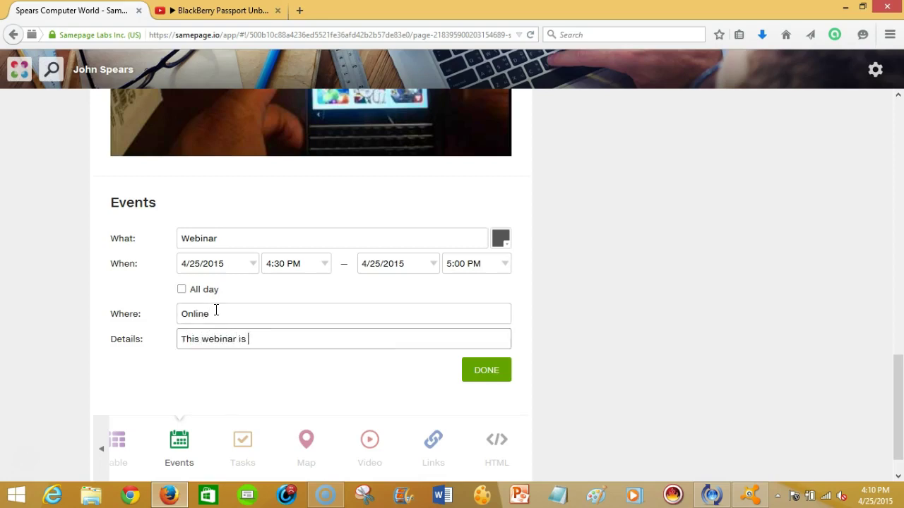
{"action": "type", "text": "about sama"}
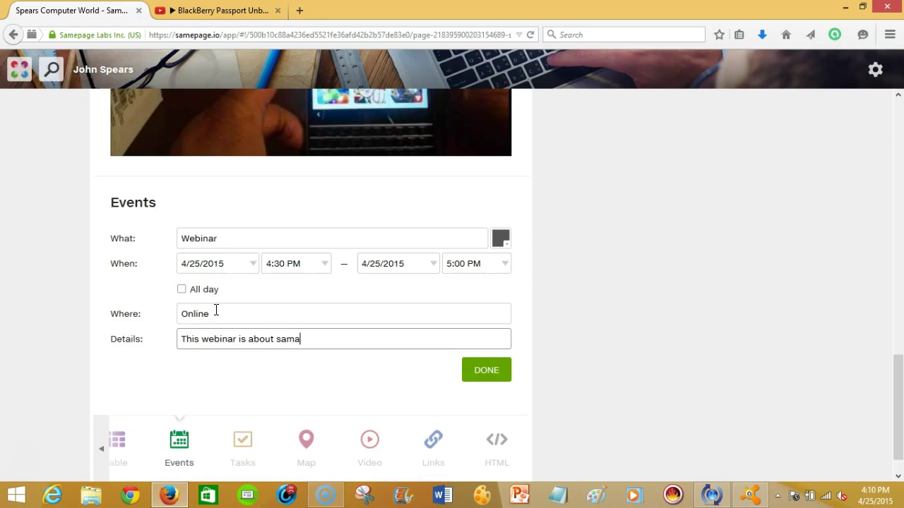
{"action": "key", "text": "BackSpace"}
Finish the details text, save the Webinar event, and open its comment and sharing options.
{"action": "type", "text": "epage"}
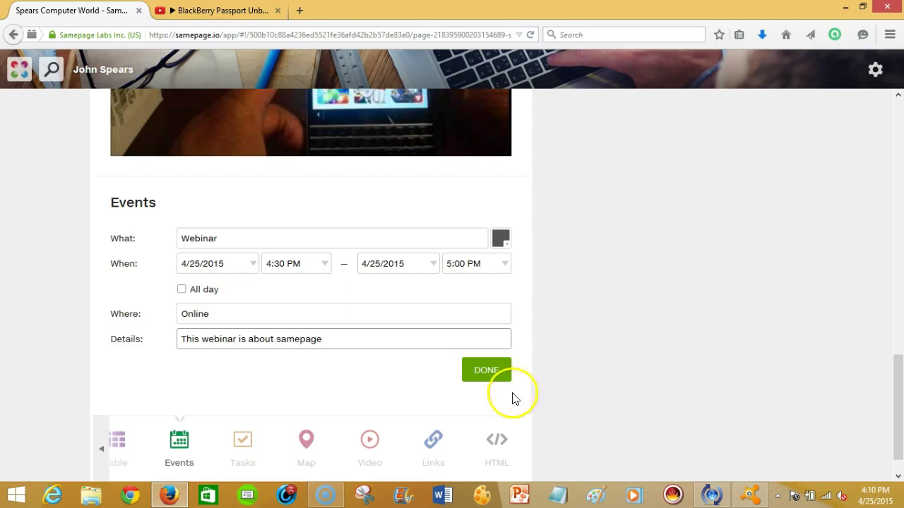
{"action": "left_click", "coordinate": [492, 373]}
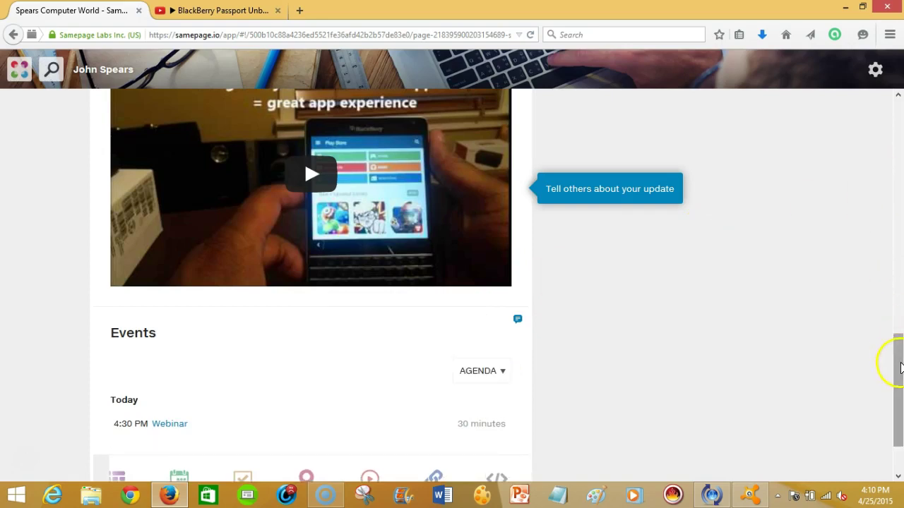
{"action": "left_click_drag", "start_coordinate": [901, 367], "coordinate": [899, 416]}
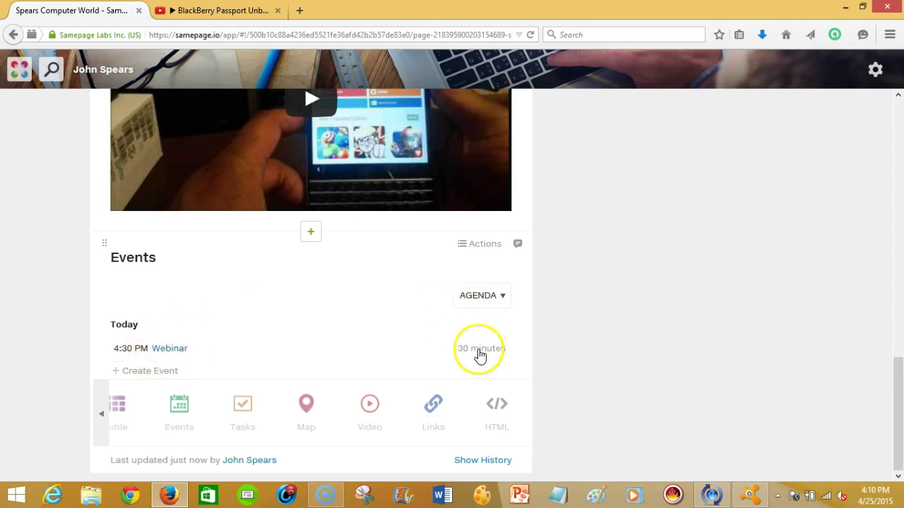
{"action": "left_click", "coordinate": [503, 356]}
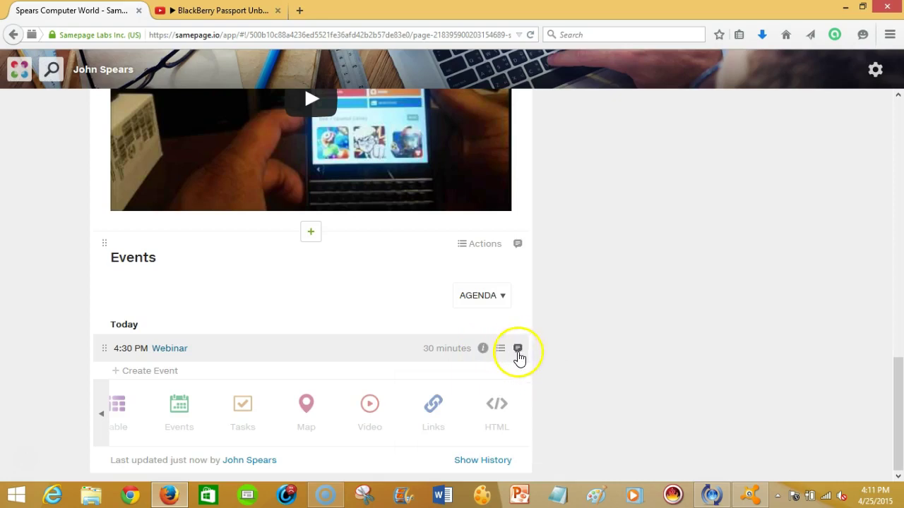
{"action": "left_click", "coordinate": [518, 351]}
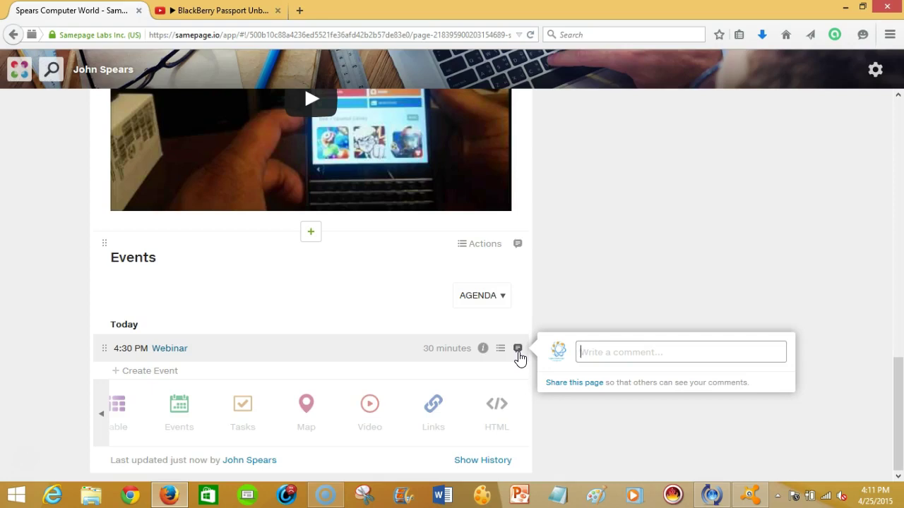
{"action": "left_click", "coordinate": [582, 384]}
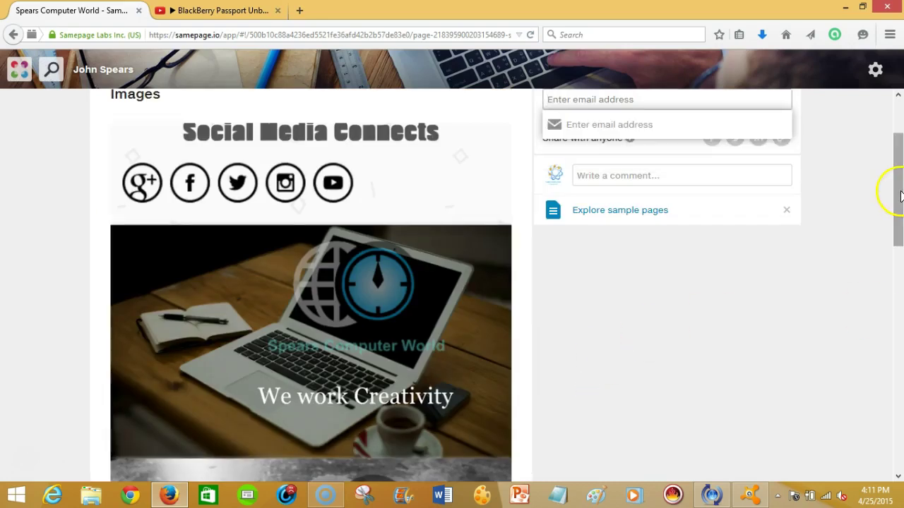
Dismiss the e-mail suggestions in the share panel and scroll back to the Events calendar.
{"action": "double_click", "coordinate": [721, 359]}
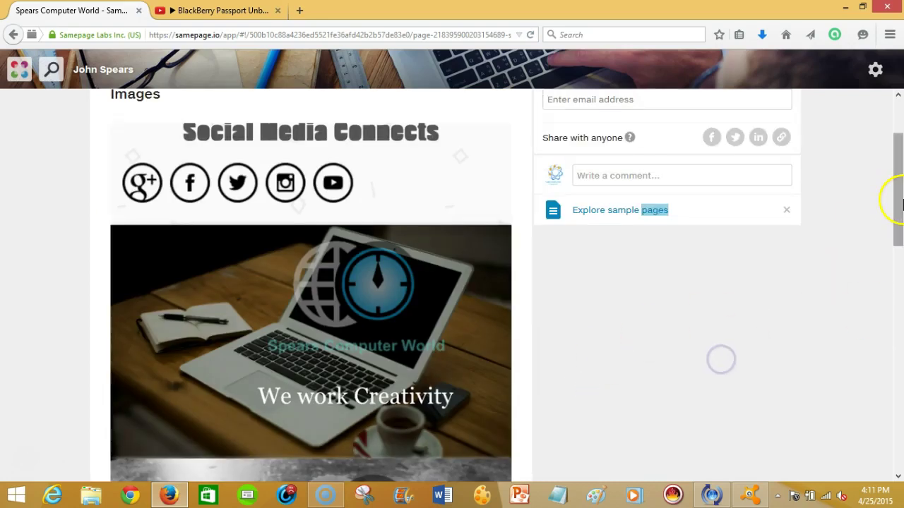
{"action": "left_click_drag", "start_coordinate": [895, 195], "coordinate": [898, 157]}
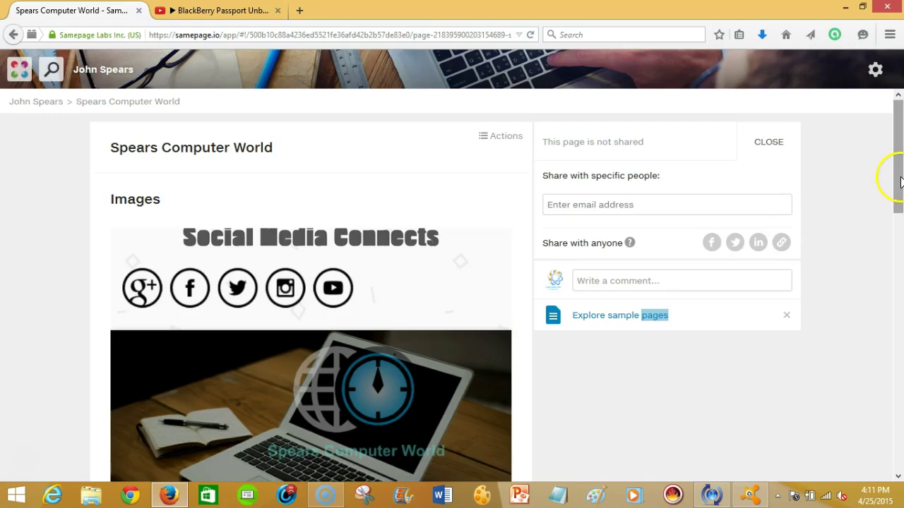
{"action": "left_click", "coordinate": [892, 239]}
{"action": "left_click_drag", "start_coordinate": [893, 238], "coordinate": [896, 470]}
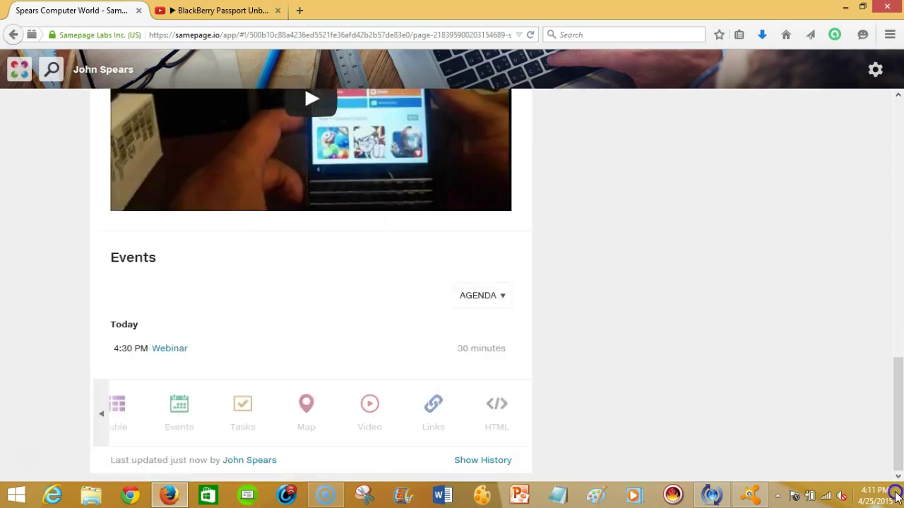
Cycle the Events calendar through Day and Week views, ending in Month view showing April 2015's 25th Webinar.
{"action": "left_click", "coordinate": [489, 296]}
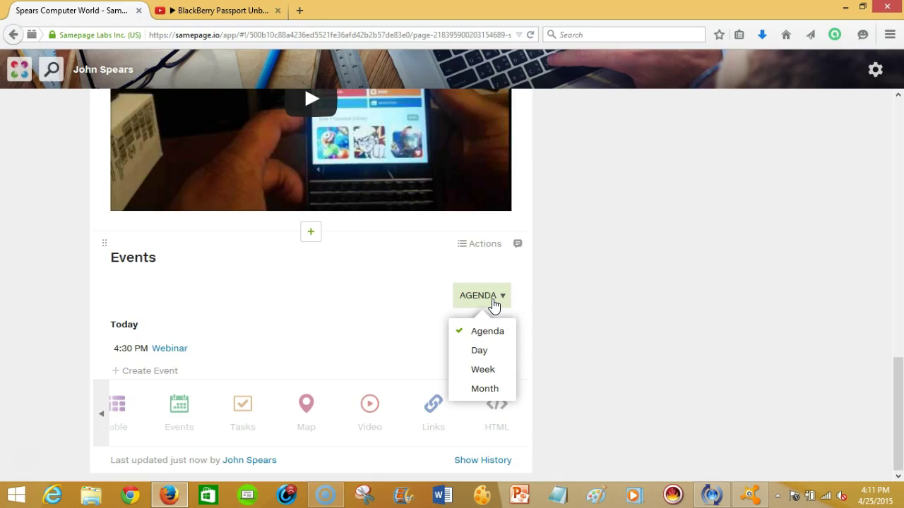
{"action": "left_click", "coordinate": [469, 357]}
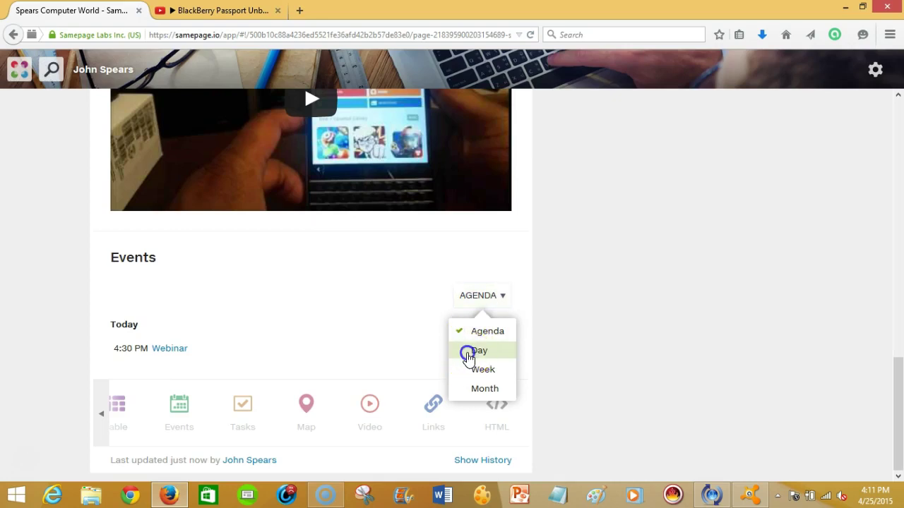
{"action": "left_click", "coordinate": [492, 297]}
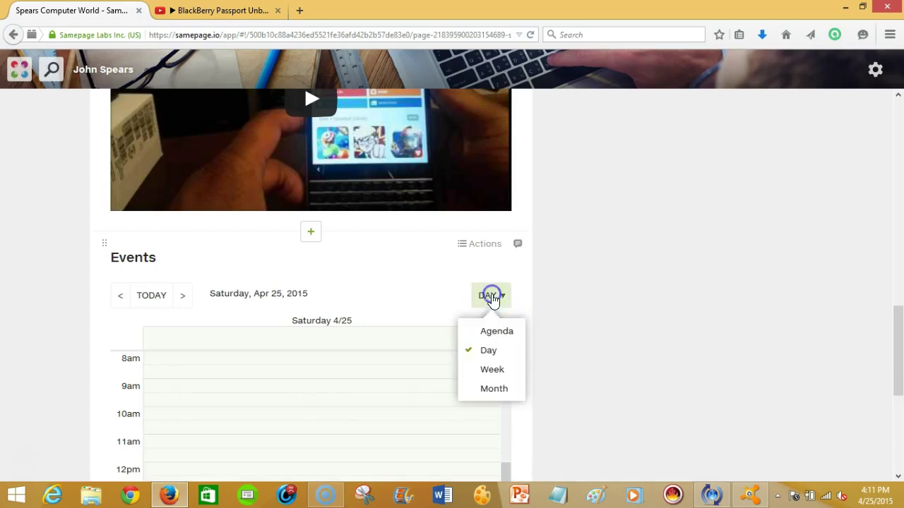
{"action": "left_click", "coordinate": [489, 369]}
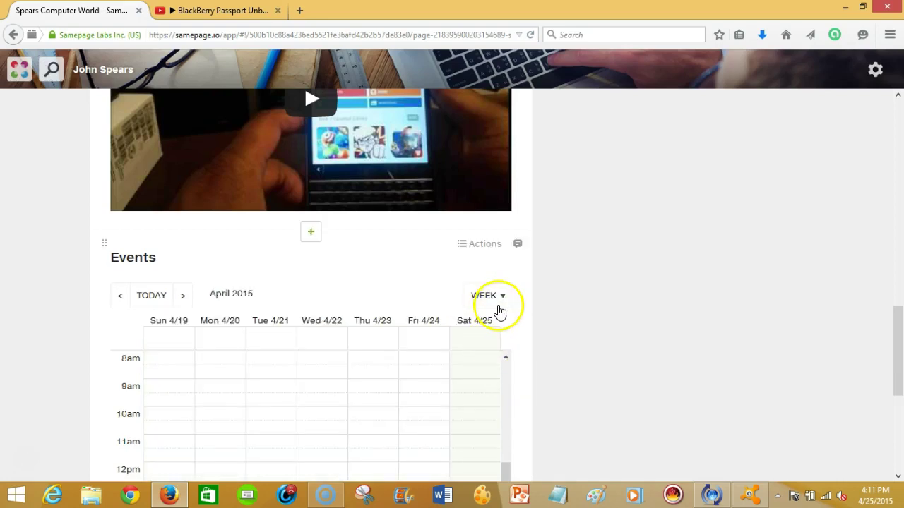
{"action": "left_click", "coordinate": [497, 299]}
{"action": "left_click", "coordinate": [485, 394]}
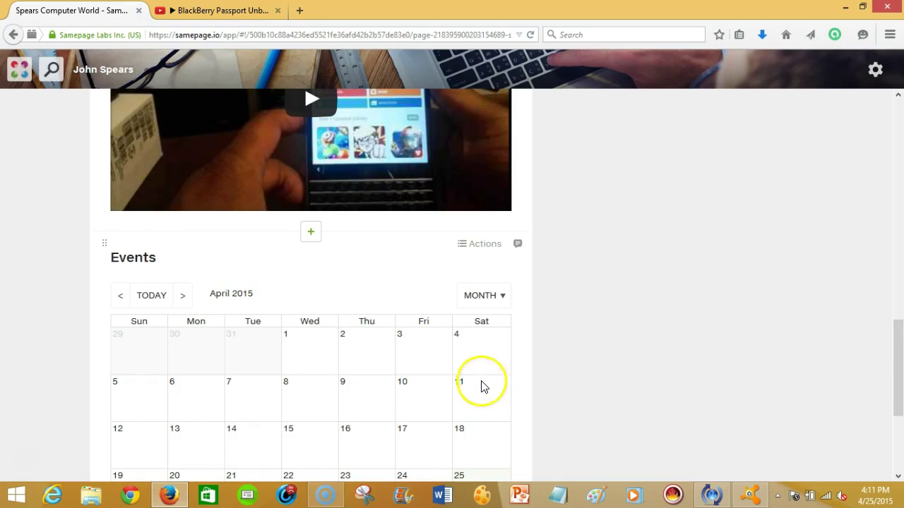
{"action": "left_click_drag", "start_coordinate": [901, 343], "coordinate": [900, 436]}
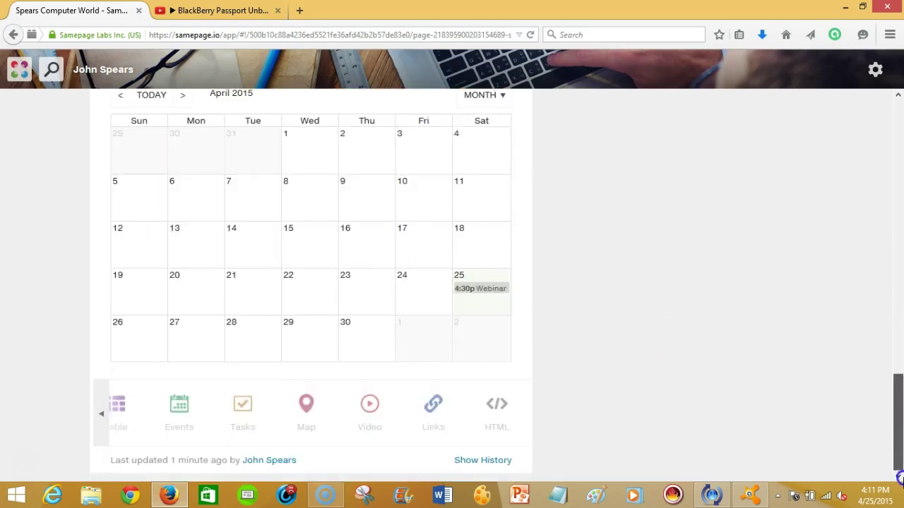
Insert a Map block and pin the business's street address using the suggested match.
{"action": "mouse_move", "coordinate": [263, 381]}
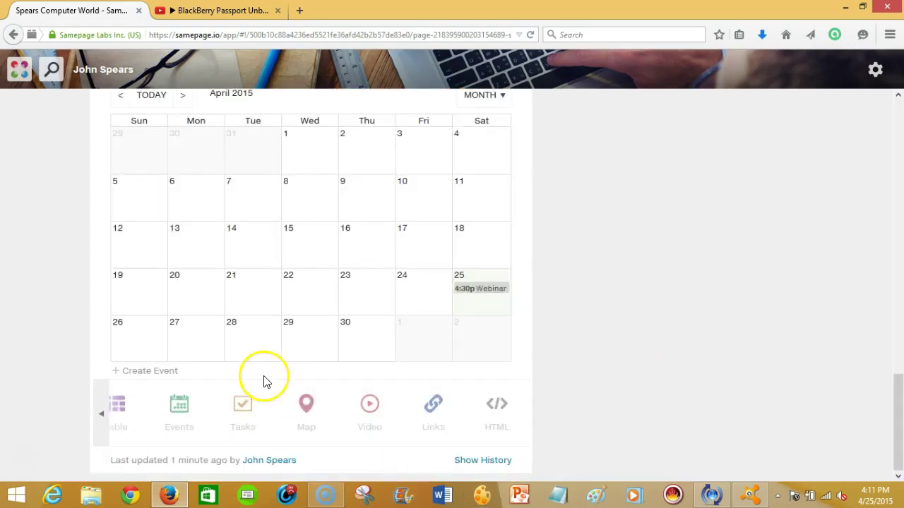
{"action": "left_click", "coordinate": [302, 404]}
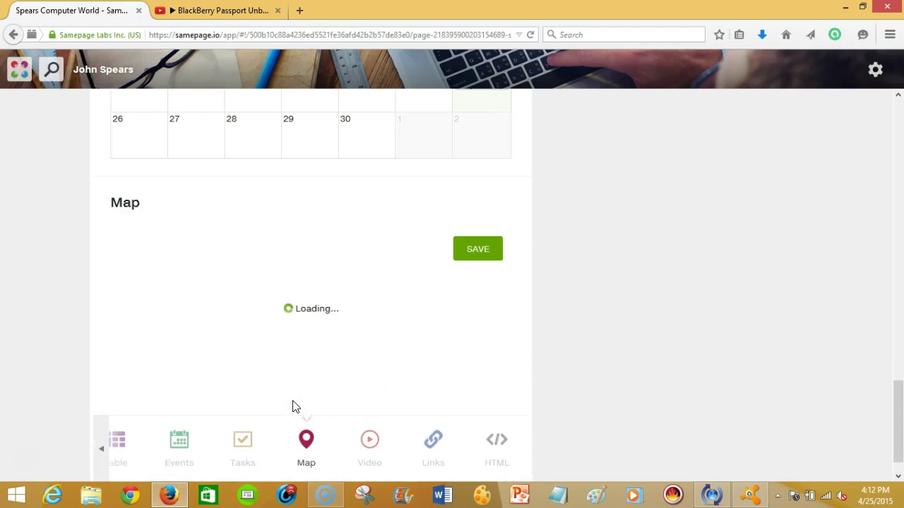
{"action": "left_click", "coordinate": [183, 245]}
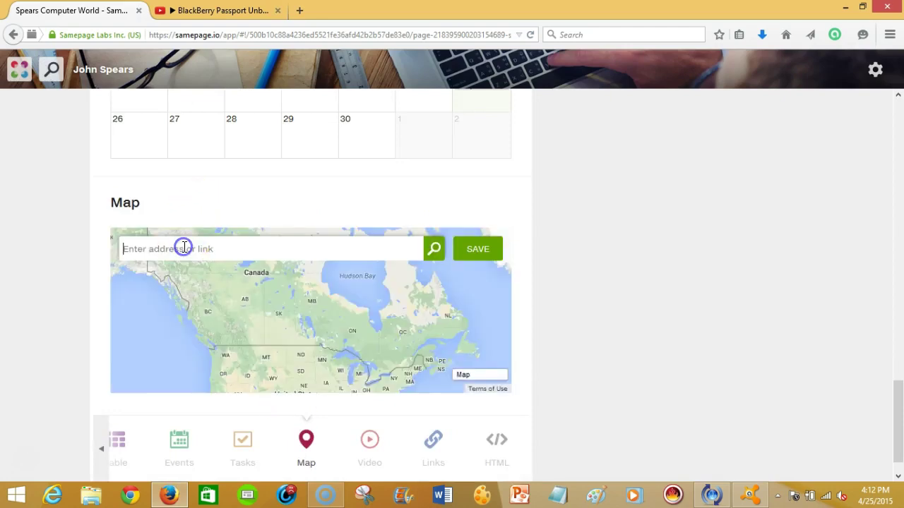
{"action": "type", "text": "7"}
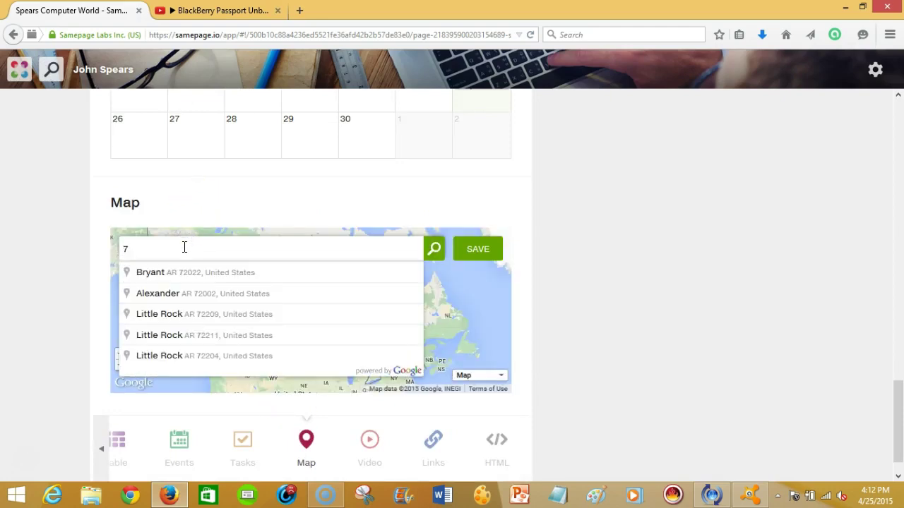
{"action": "type", "text": "02"}
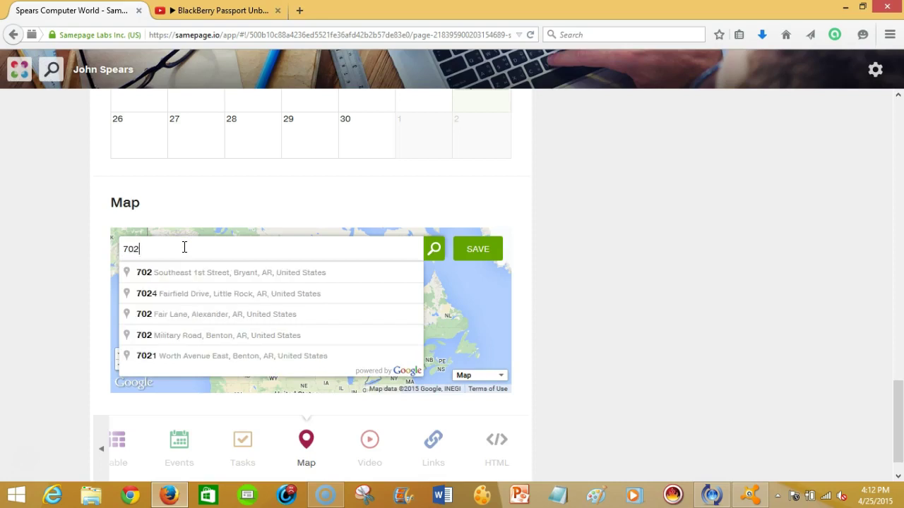
{"action": "left_click", "coordinate": [183, 272]}
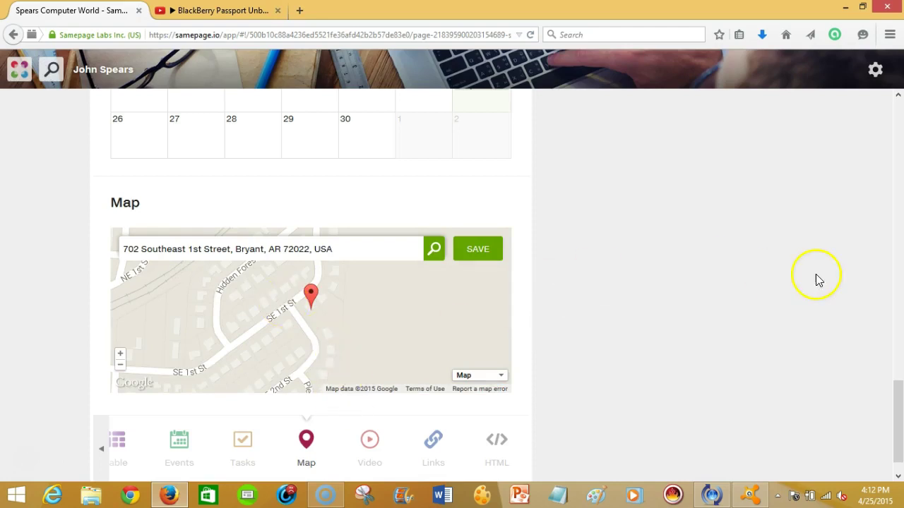
{"action": "scroll", "coordinate": [900, 403], "scroll_direction": "down", "scroll_amount": 1}
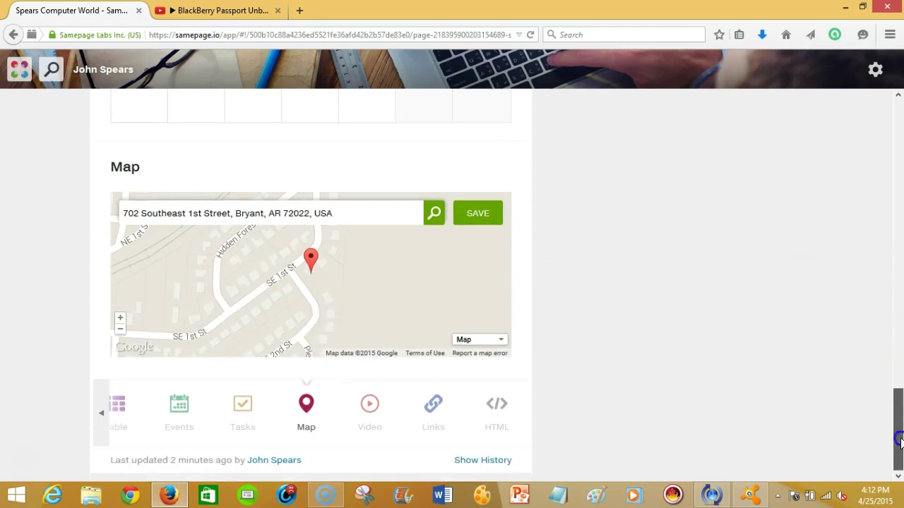
Insert a Page sub-page block below the map, found among the earlier block types.
{"action": "left_click", "coordinate": [101, 416]}
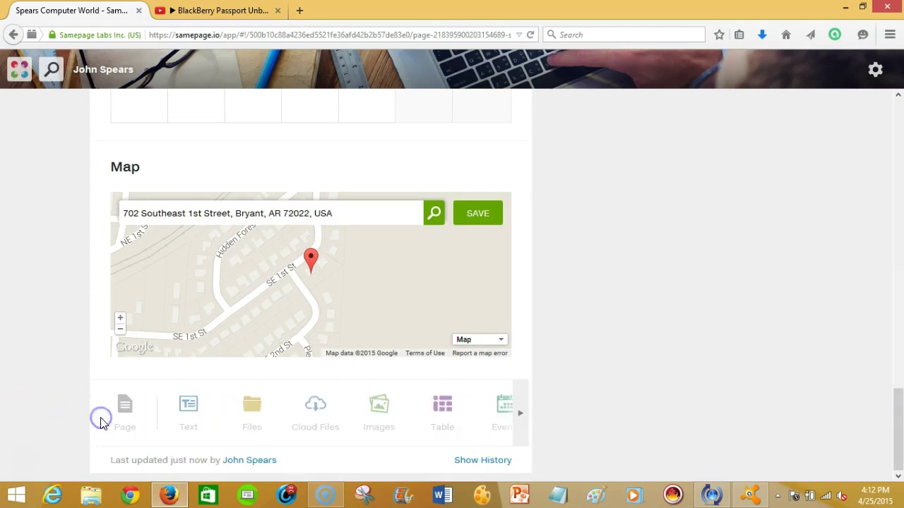
{"action": "left_click", "coordinate": [131, 418]}
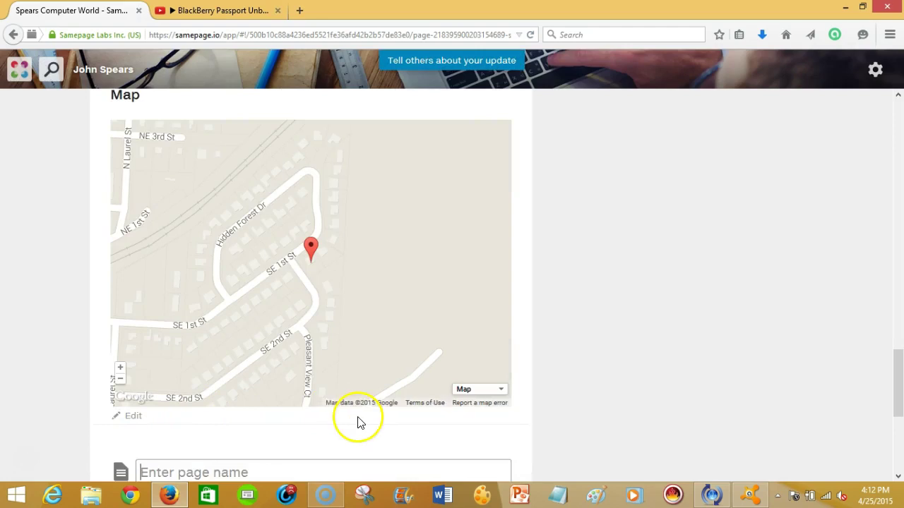
{"action": "left_click_drag", "start_coordinate": [898, 383], "coordinate": [895, 441]}
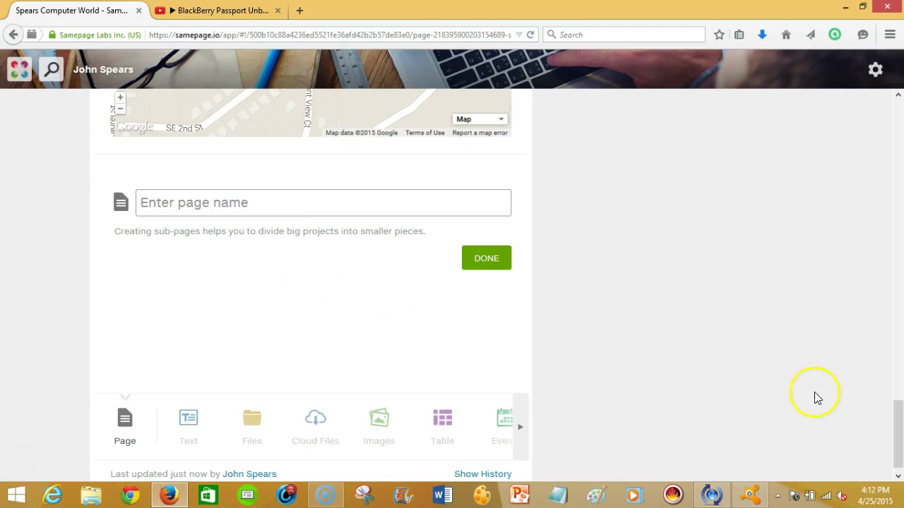
{"action": "left_click_drag", "start_coordinate": [897, 423], "coordinate": [901, 98]}
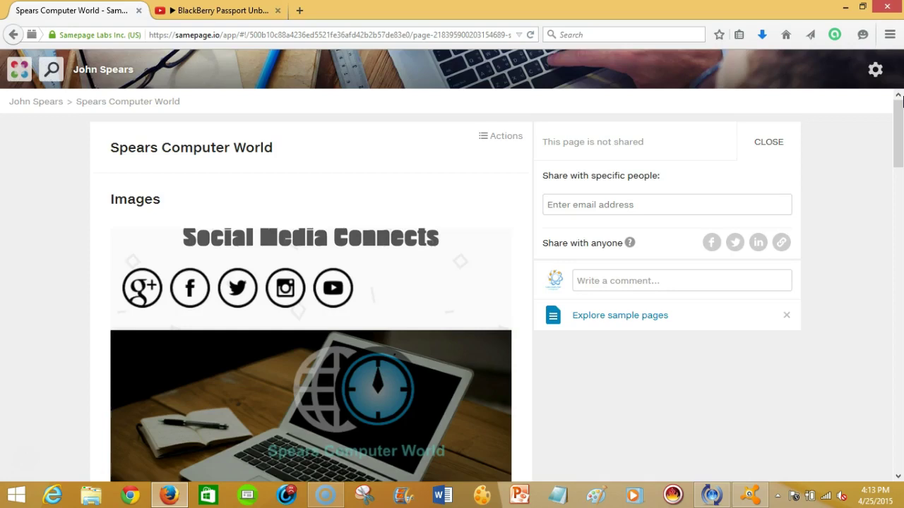
{"action": "left_click", "coordinate": [634, 207]}
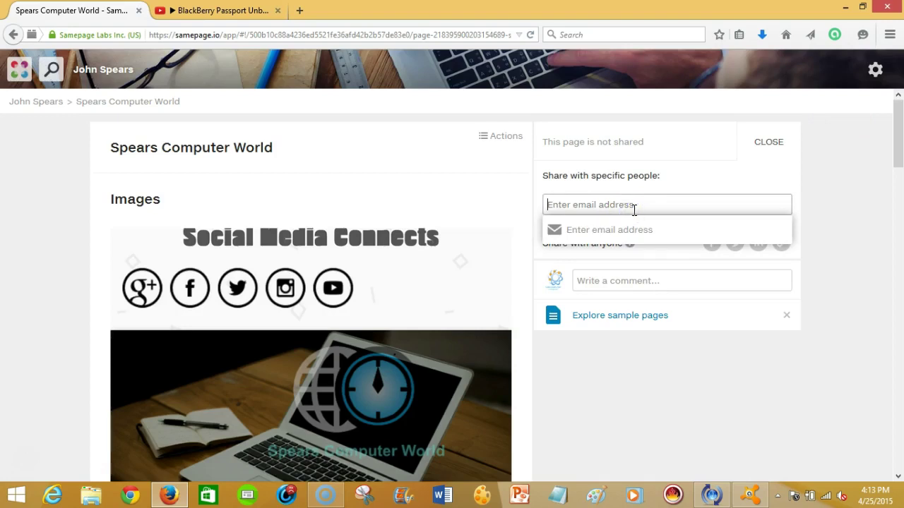
{"action": "left_click", "coordinate": [715, 247]}
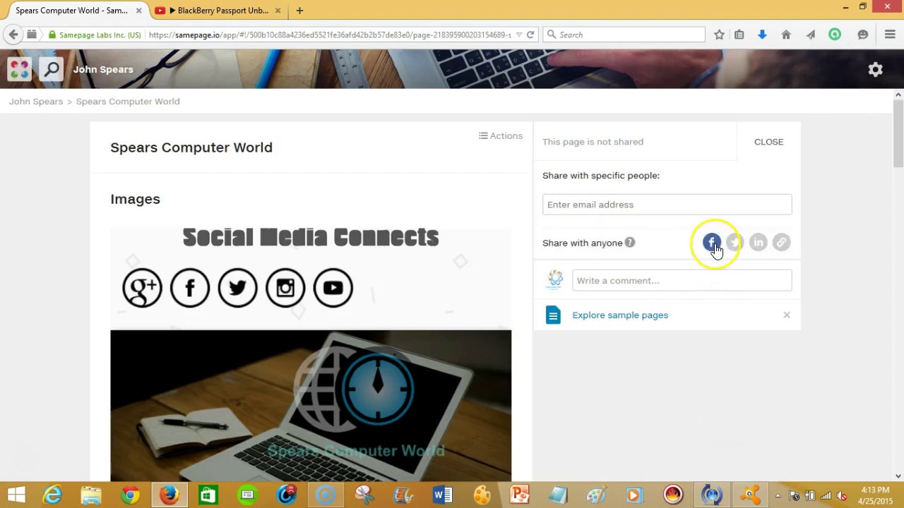
{"action": "mouse_move", "coordinate": [898, 133]}
{"action": "left_mouse_down"}
{"action": "mouse_move", "coordinate": [898, 178]}
{"action": "mouse_move", "coordinate": [898, 125]}
{"action": "left_mouse_up"}
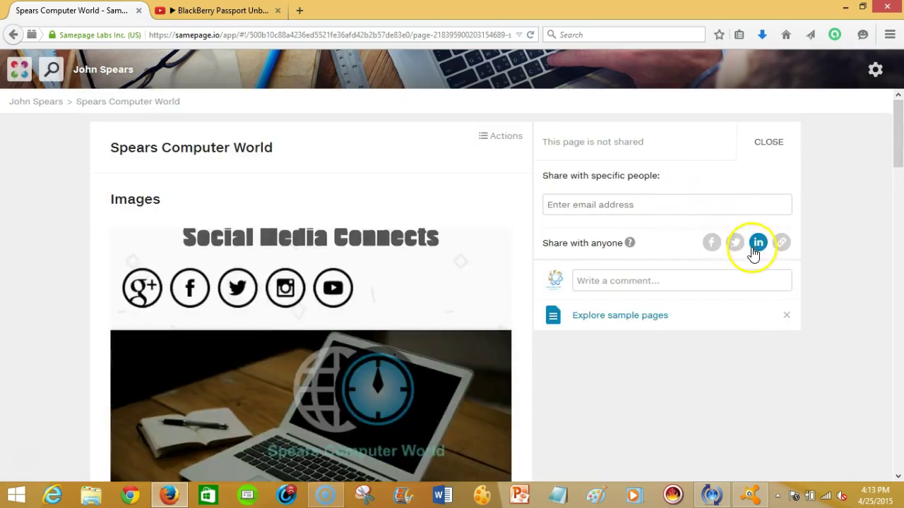
{"action": "left_click_drag", "start_coordinate": [897, 151], "coordinate": [900, 498]}
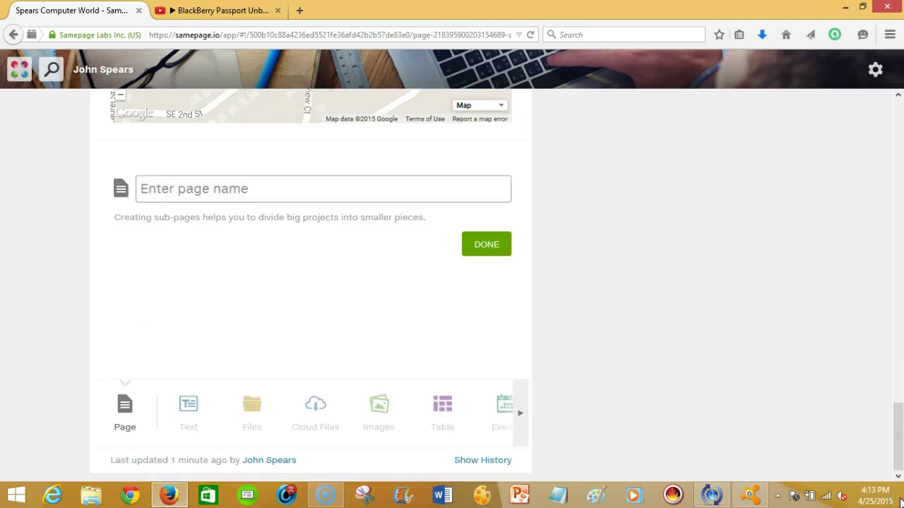